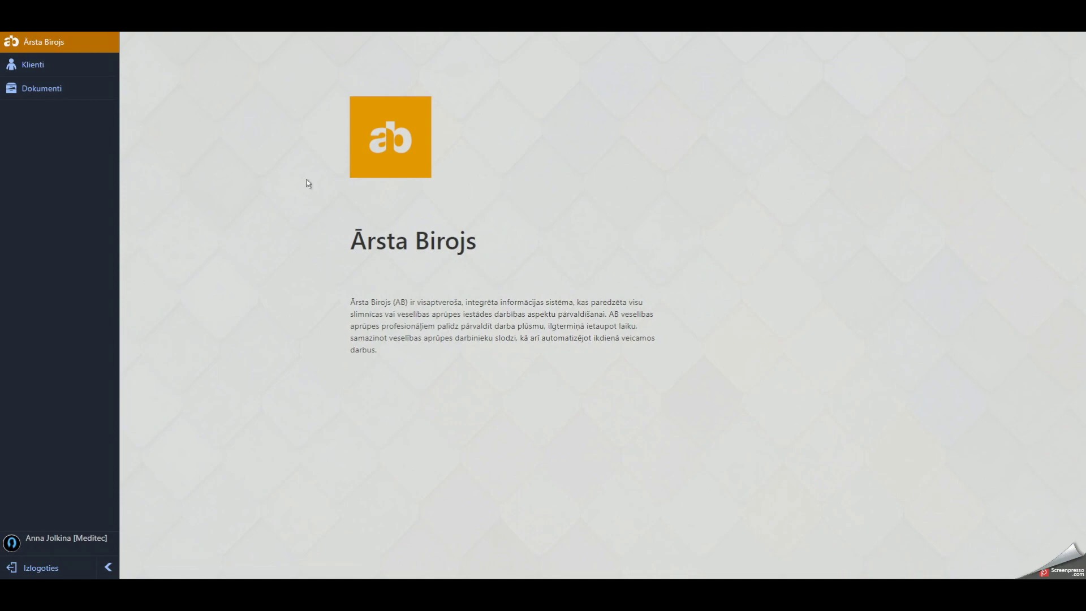
Step: Create a new document of the type "FN protokols: augšējo ekstremitāšu cietās ortozes"
left_click(44, 97)
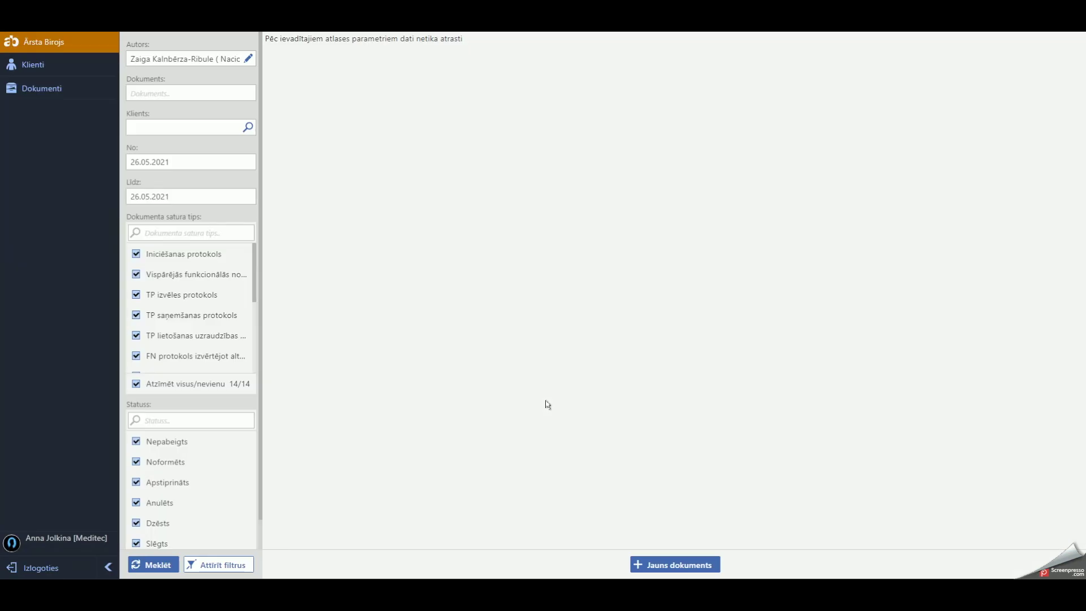
left_click(676, 564)
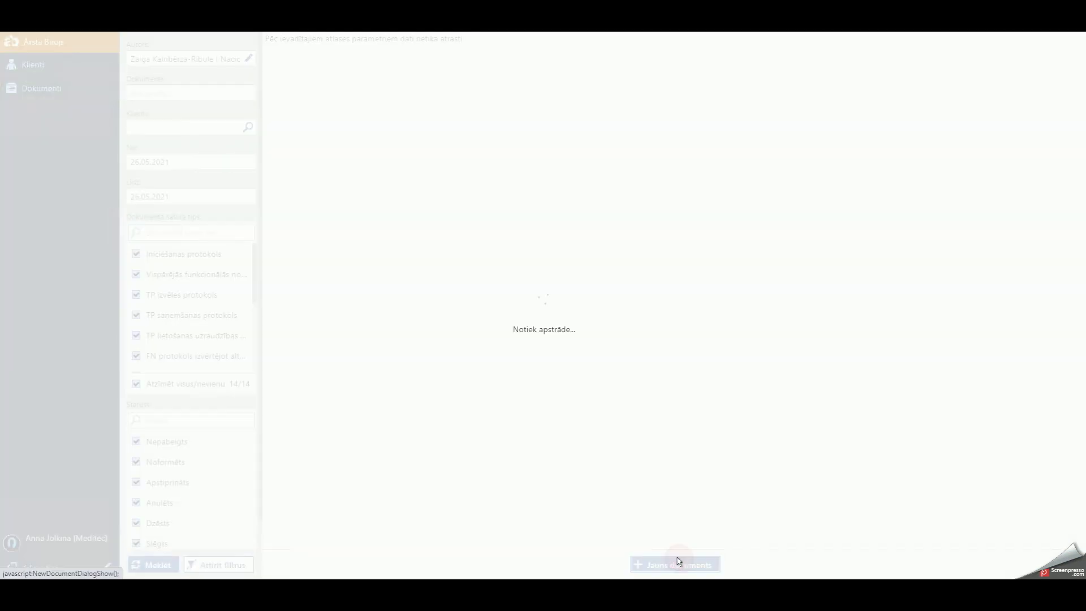
scroll(492, 337, "down", 2)
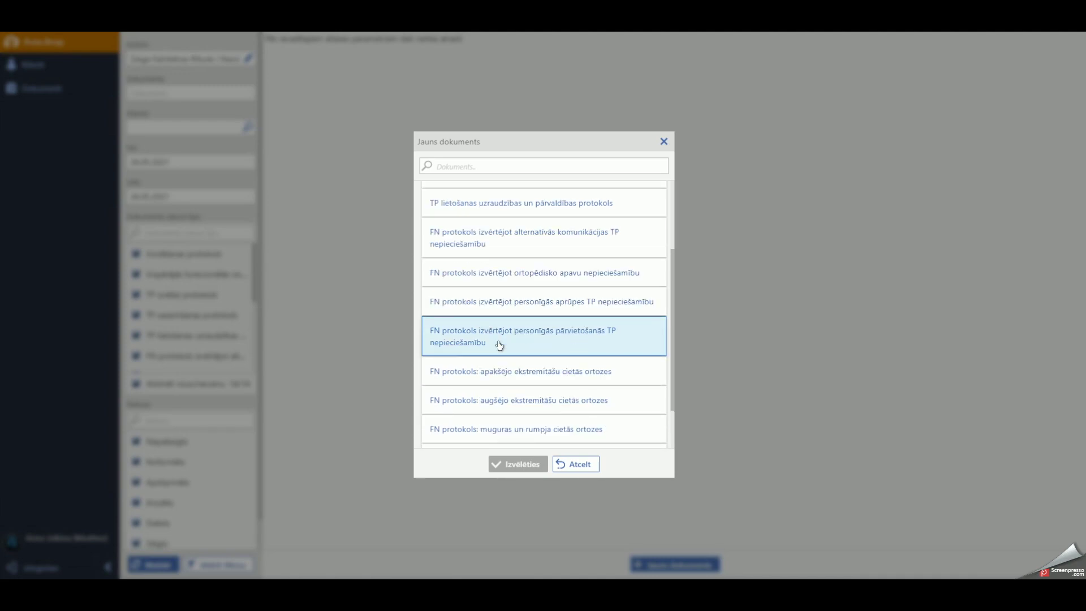
left_click(501, 397)
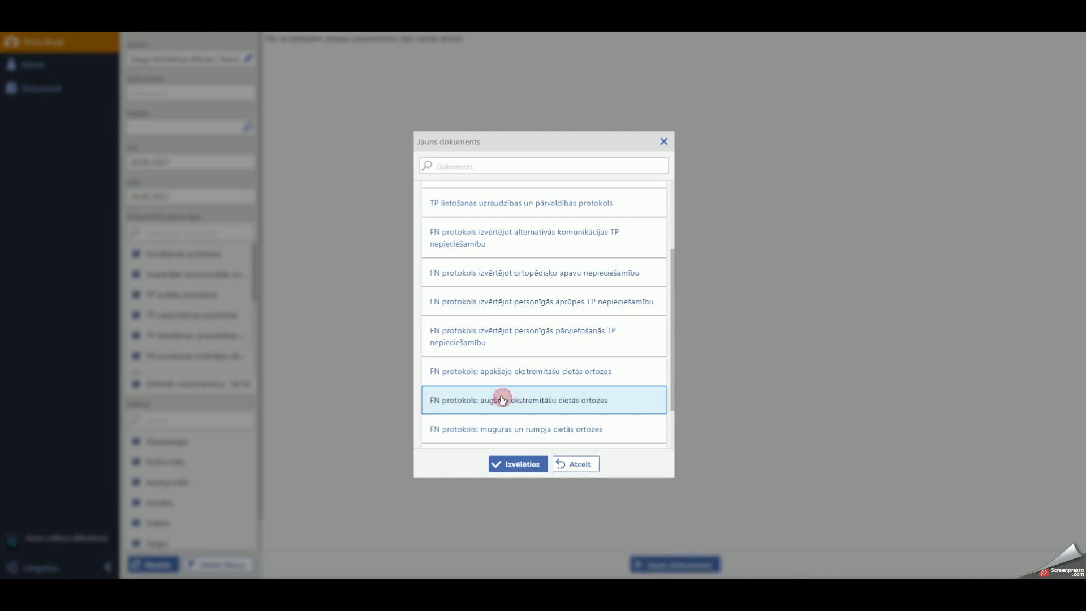
left_click(507, 474)
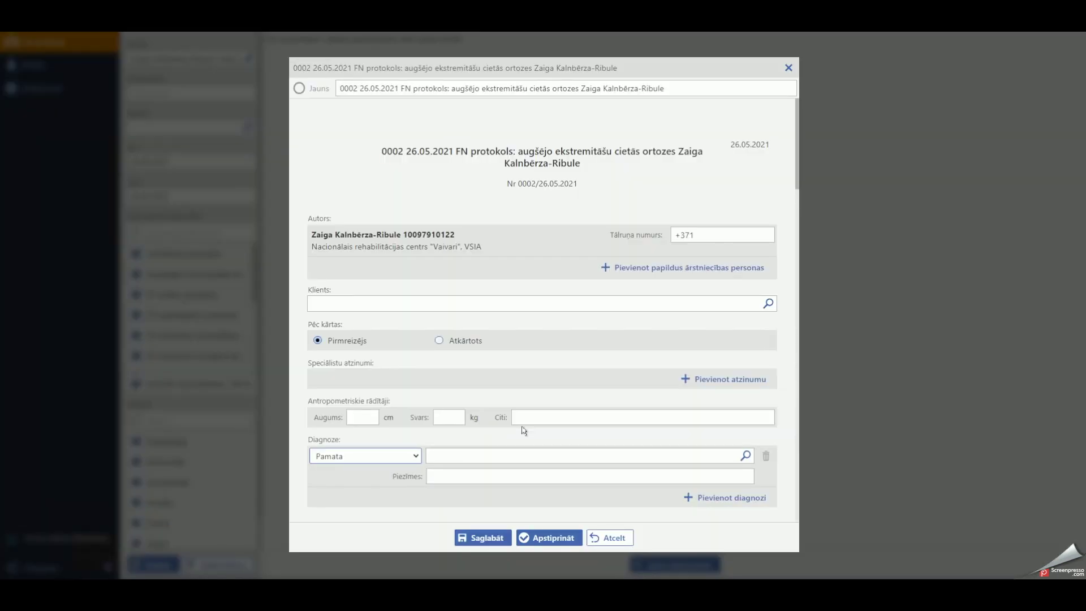
Step: Find the client by personal identity number and assign the matching person to the protocol
left_click(509, 304)
type("1212121111")
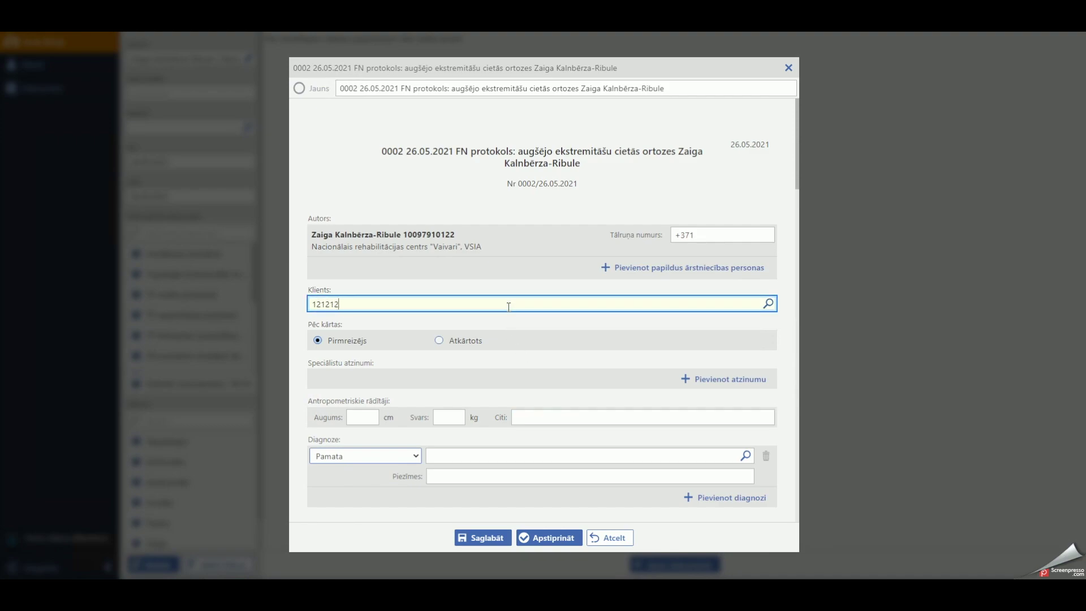
left_click(400, 320)
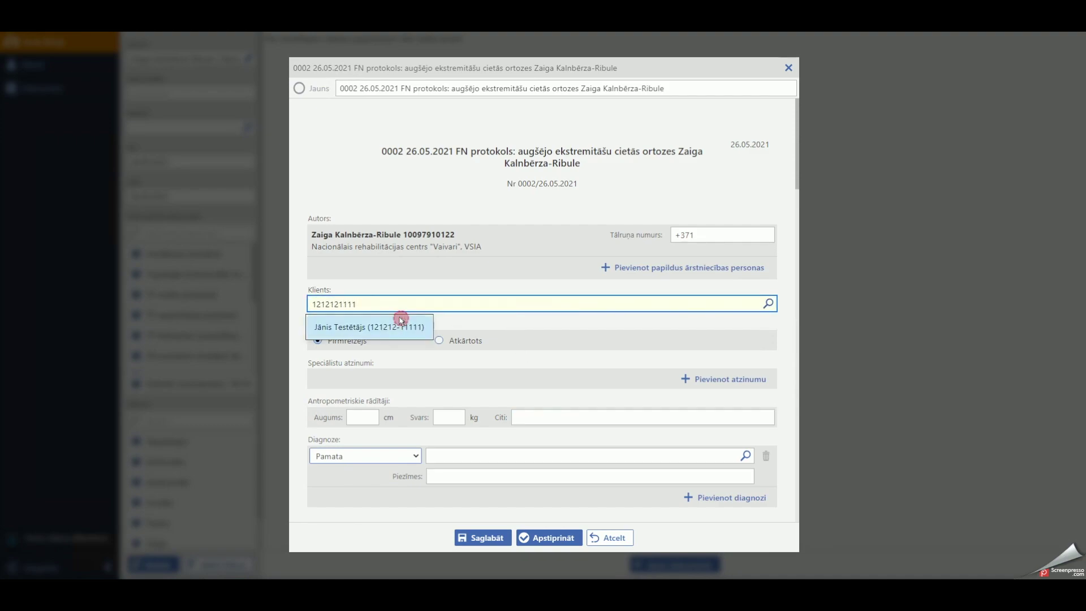
Step: Add a specialist opinion of type "Speciālā pedagoga izvērtējums" and attach the file Testa Atzinums.docx
scroll(594, 299, "down", 3)
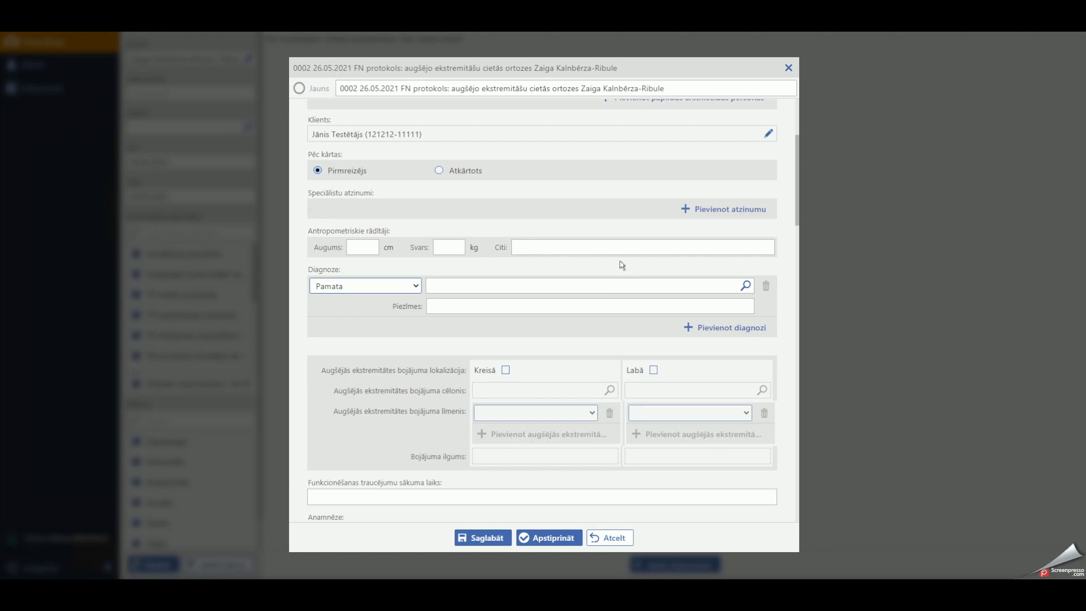
left_click(742, 210)
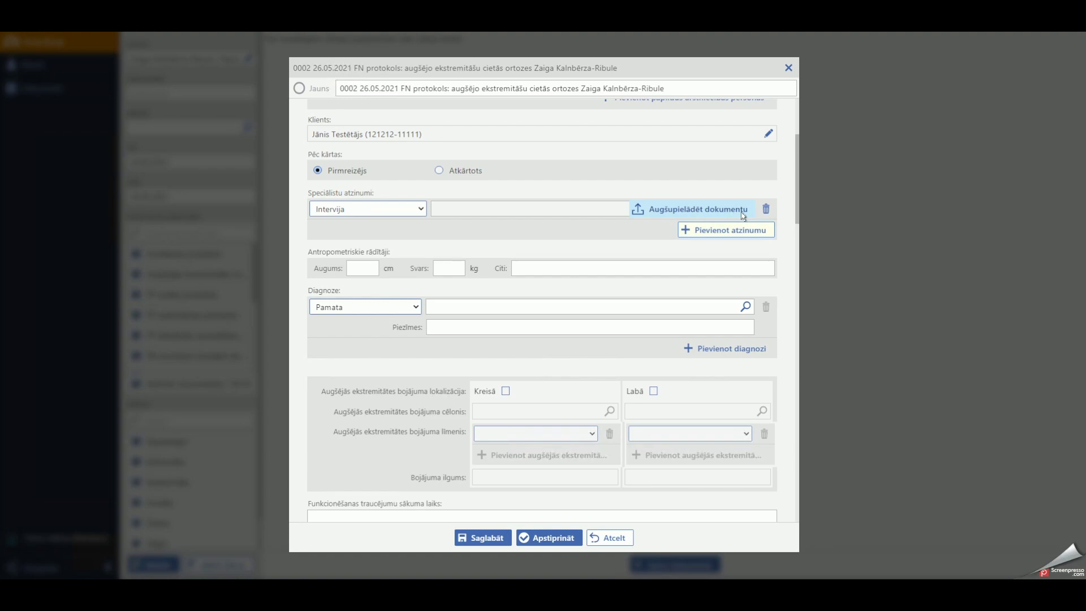
left_click(396, 209)
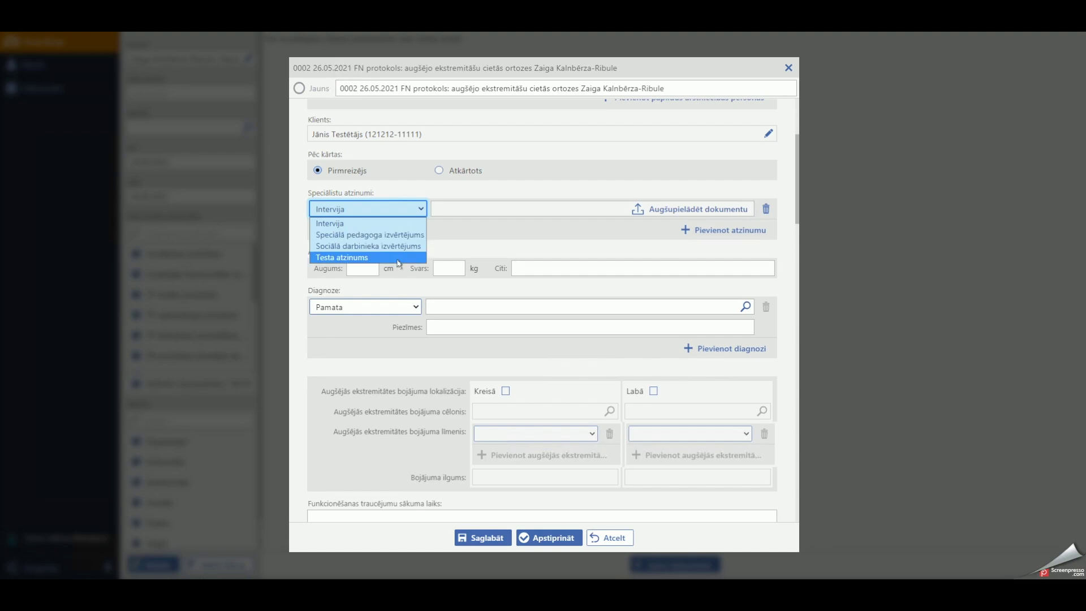
left_click(401, 235)
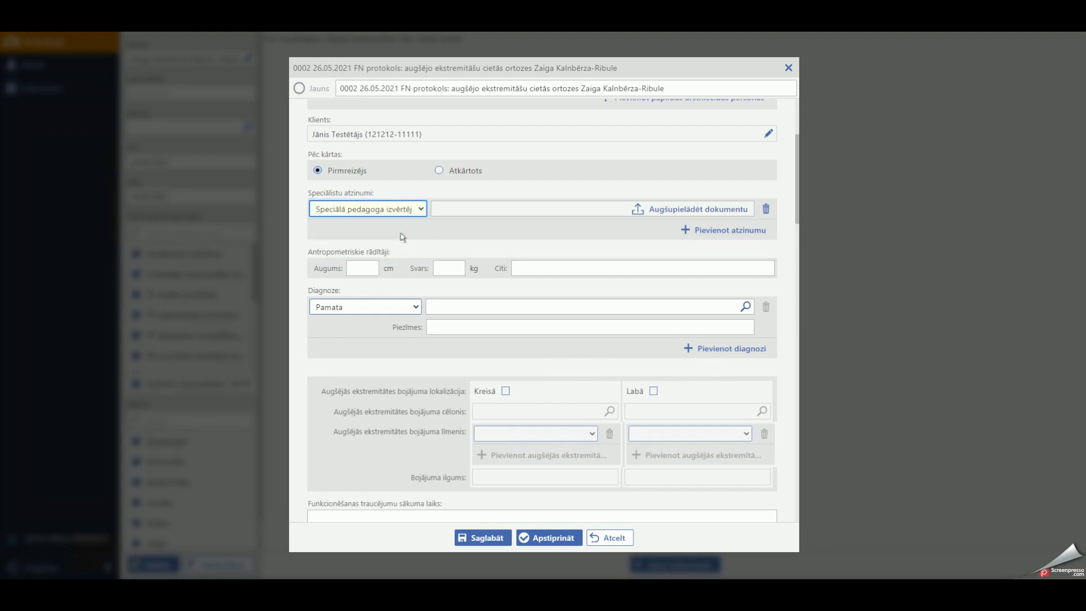
left_click(733, 211)
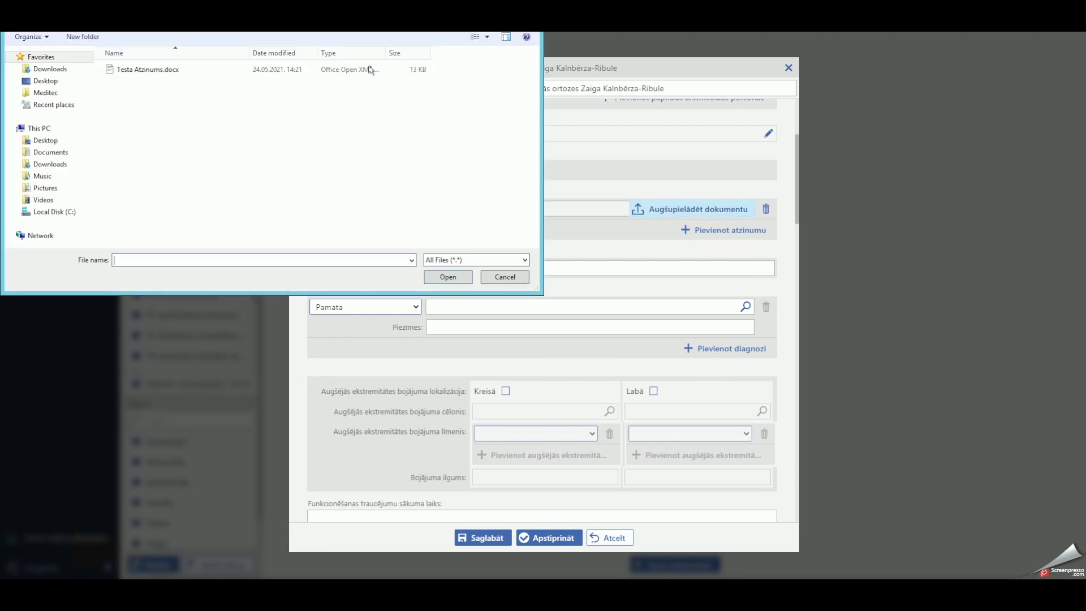
left_click(368, 69)
left_click(447, 276)
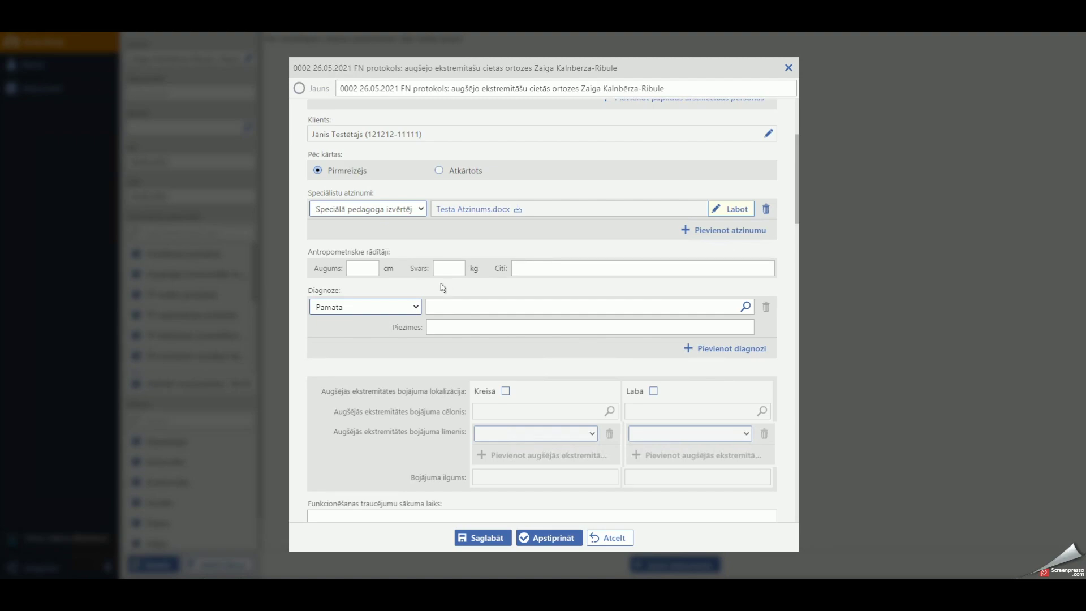
Step: Fill in the anthropometric data with a height of 150 cm and a weight of 50 kg
left_click(362, 268)
type("150")
key("Tab")
type("50")
Step: Choose Pamata as the diagnosis type and open the diagnosis classifier search for it
left_click(410, 305)
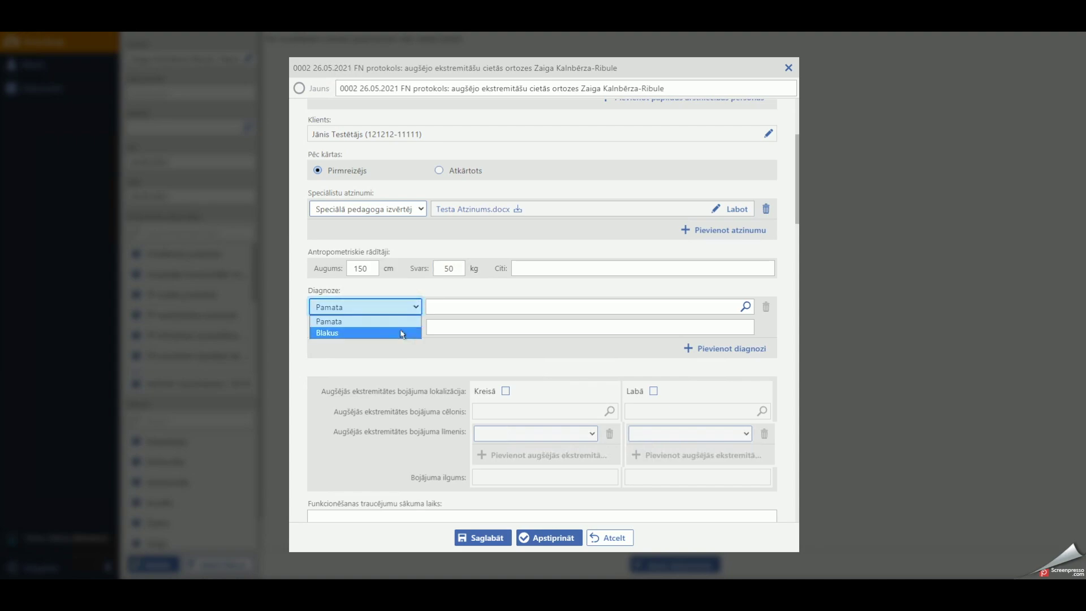
left_click(402, 321)
left_click(468, 309)
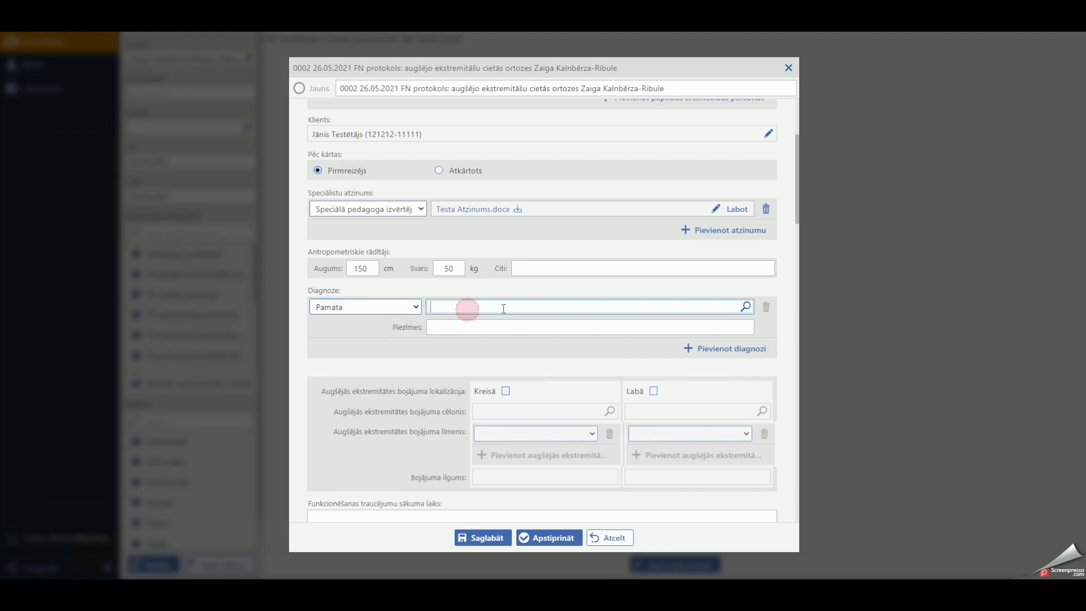
left_click(747, 308)
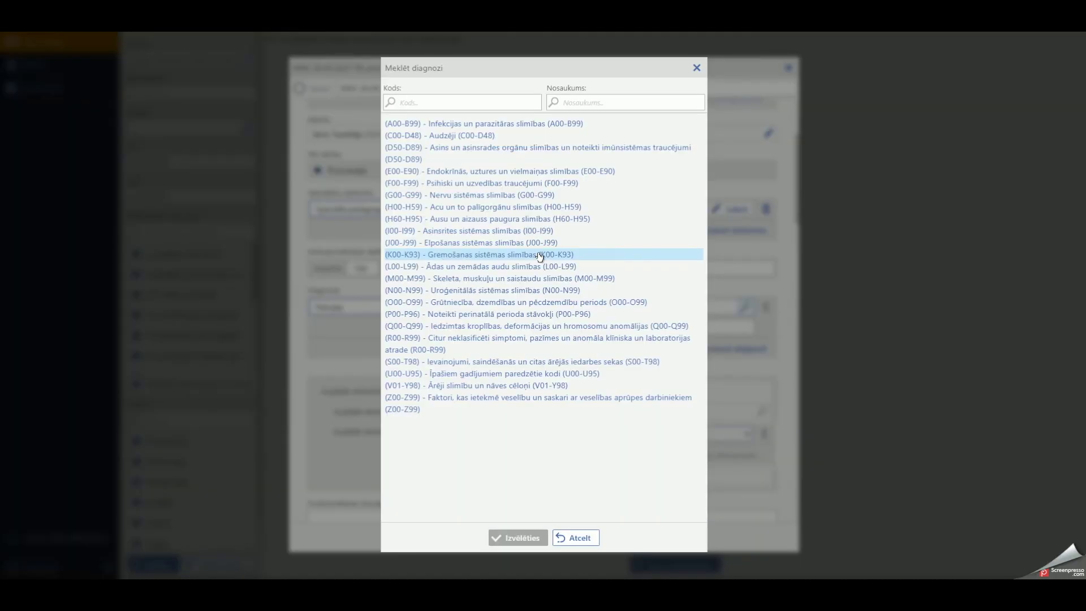
left_click(509, 195)
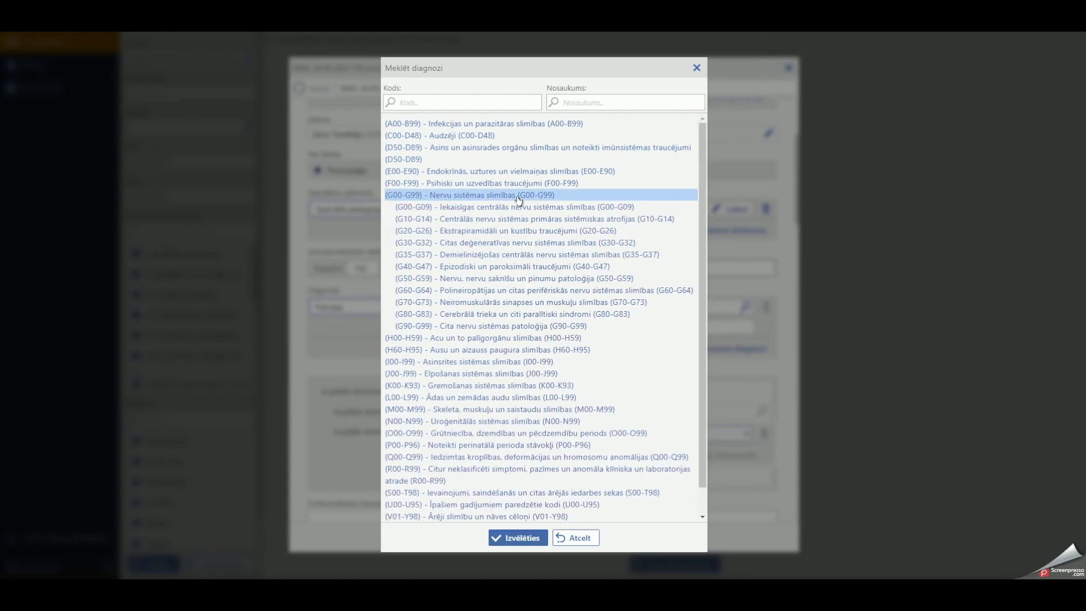
left_click(504, 302)
left_click(498, 325)
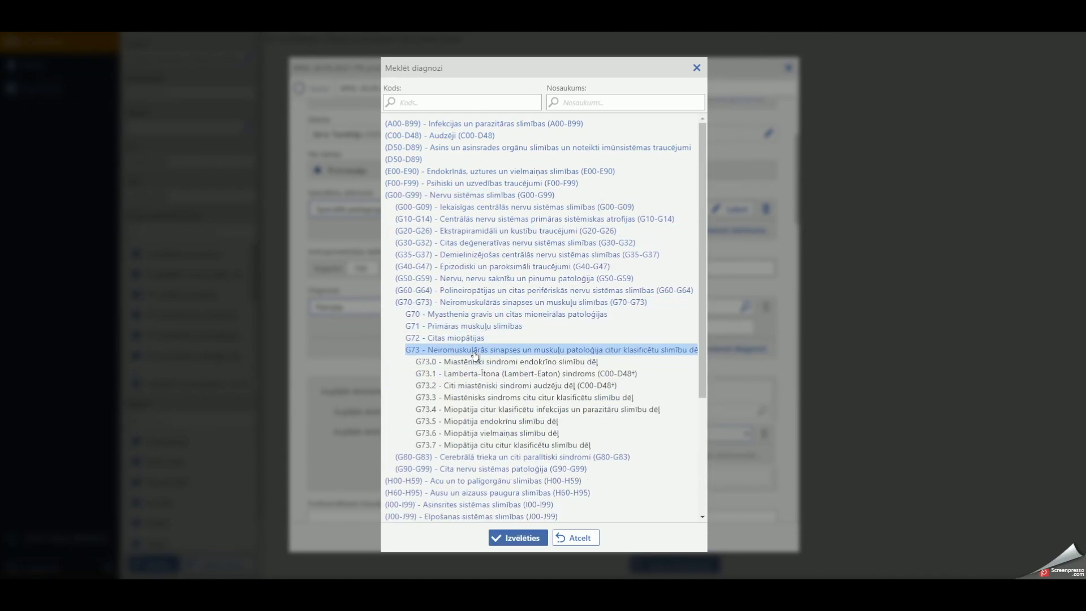
left_click(498, 195)
Step: Select "M19.9 - Neprecizēta artroze" under the M00-M99 arthrosis group as the main diagnosis
left_click(498, 278)
left_click(526, 374)
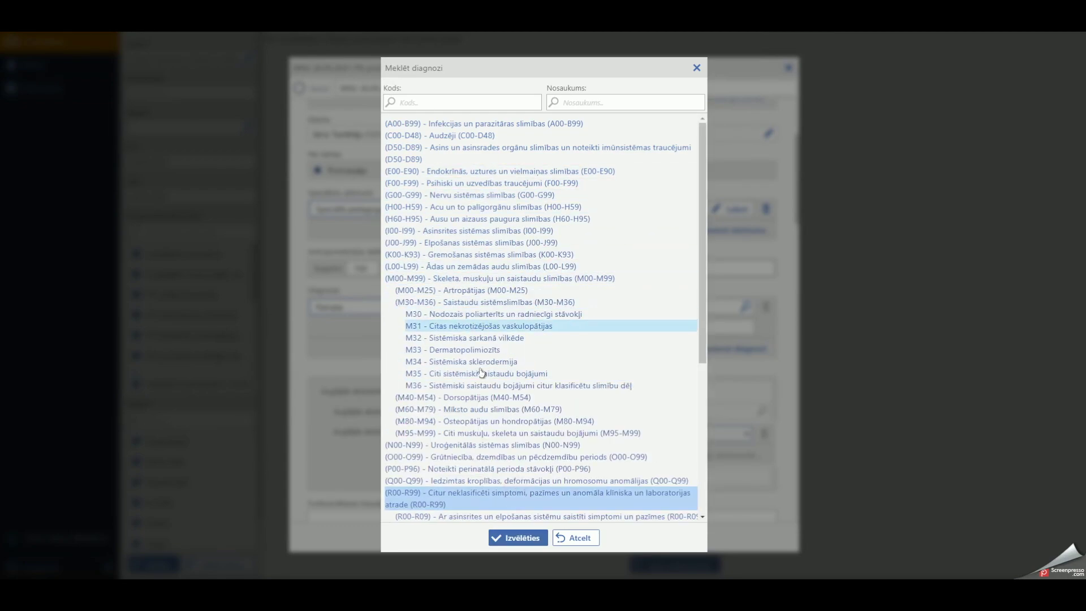
left_click(538, 349)
left_click(537, 350)
left_click(461, 290)
left_click(464, 325)
left_click(477, 406)
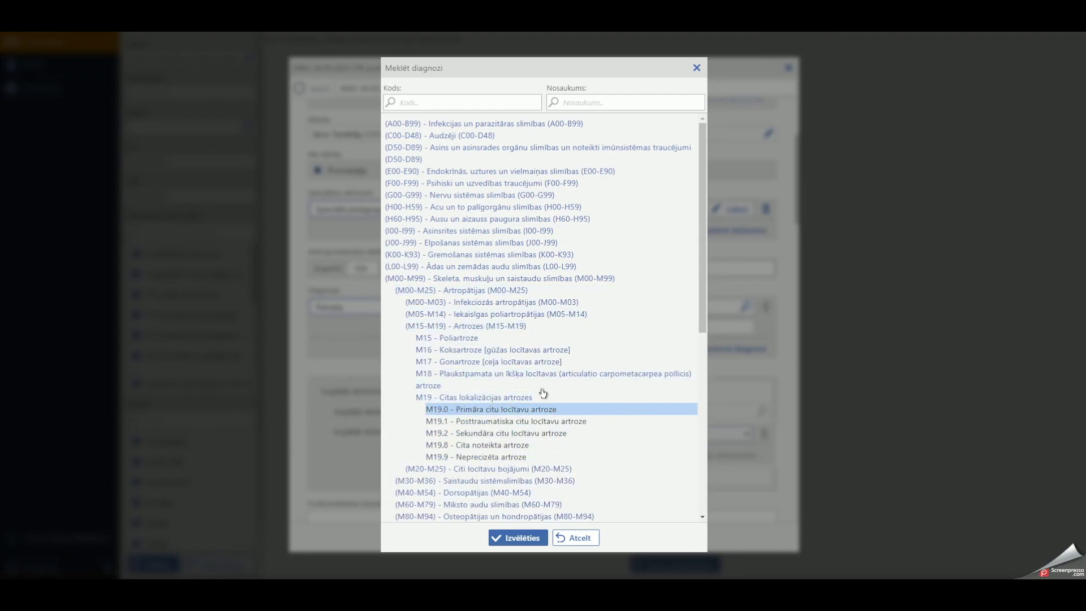
left_click(477, 362)
left_click(570, 483)
left_click(518, 538)
Step: Mark both Kreisā and Labā as the localization of the upper limb damage
scroll(526, 356, "down", 2)
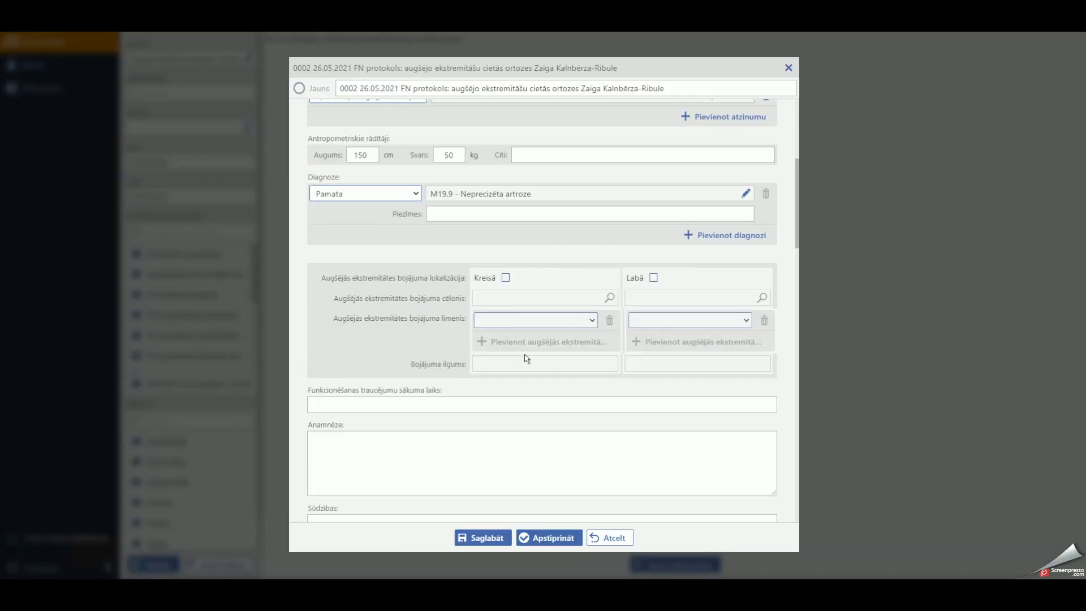
left_click(491, 216)
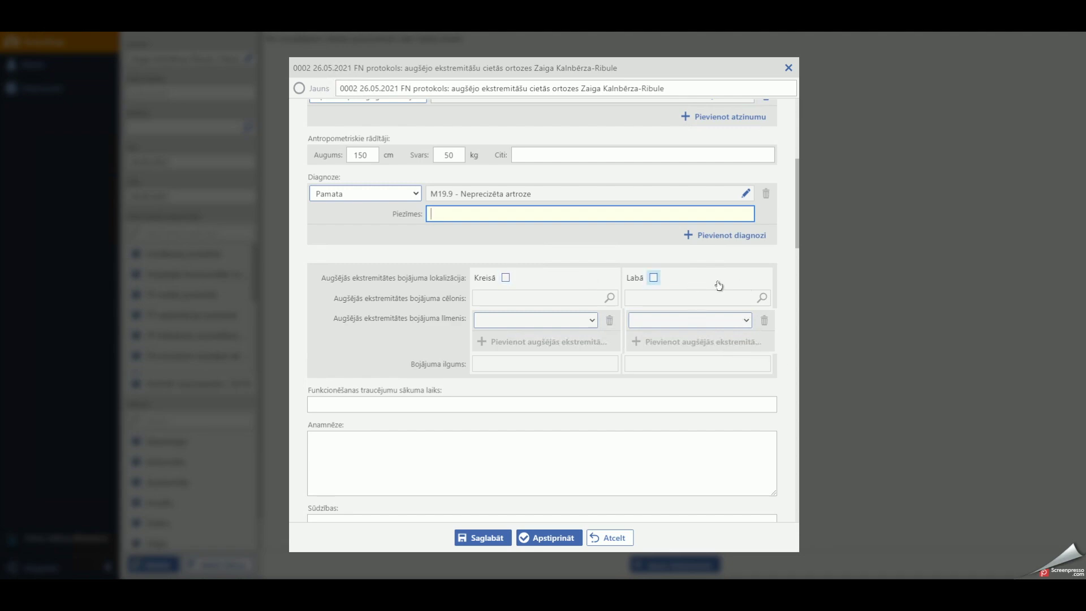
left_click(505, 278)
left_click(654, 278)
Step: Set the upper limb damage cause to "M19.9 - Neprecizēta artroze" for both the left and right side
left_click(556, 300)
type("m19.9")
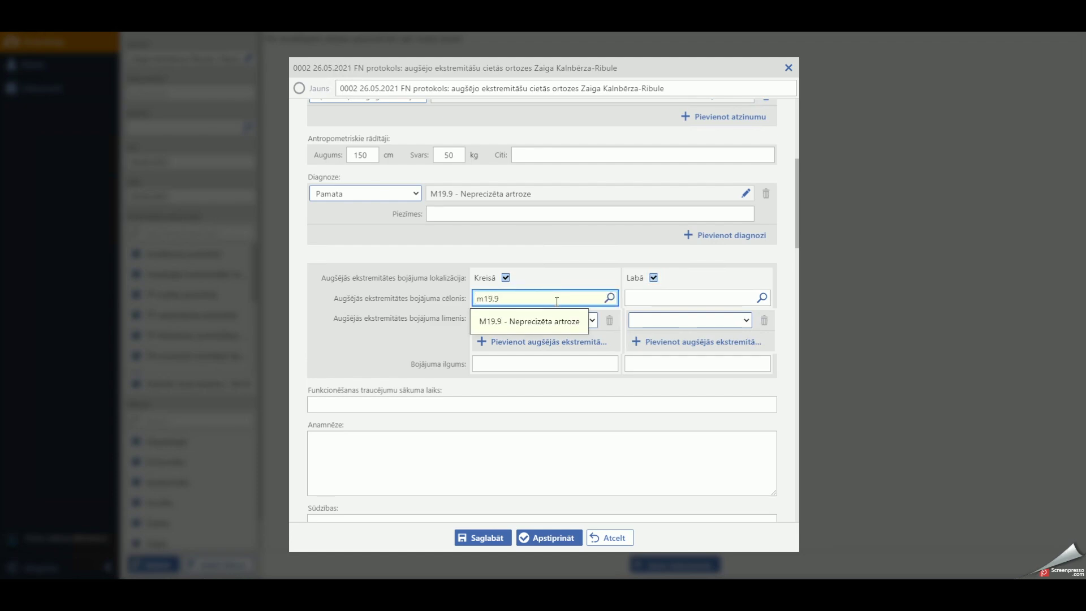
left_click(566, 320)
left_click(641, 300)
type("m19.9")
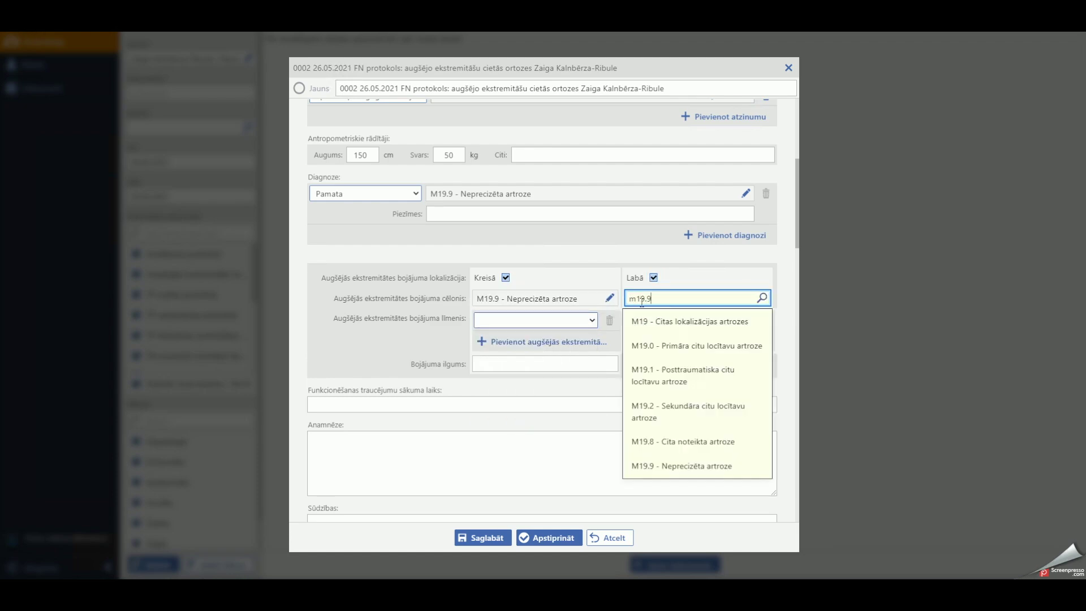
left_click(660, 320)
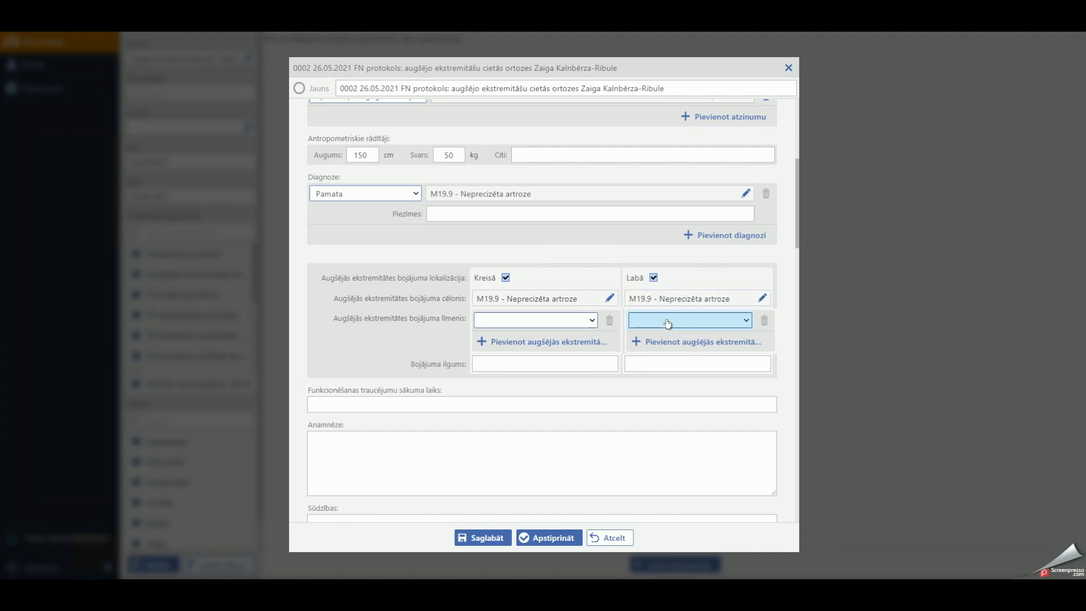
Step: Set the upper limb damage level to Plauksta for both the left and right side
left_click(575, 319)
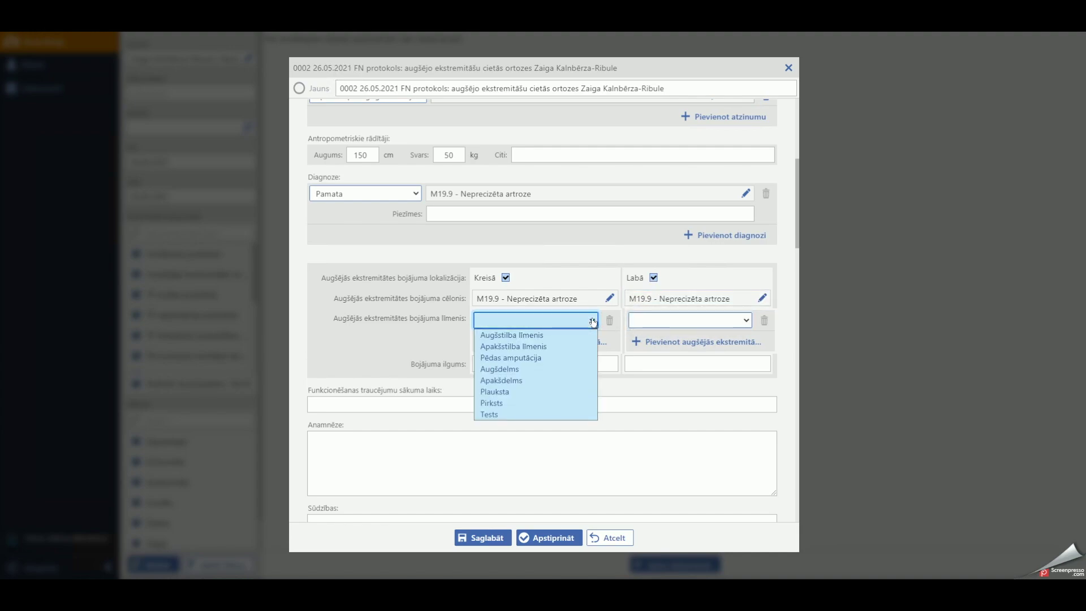
left_click(568, 391)
left_click(688, 320)
left_click(688, 390)
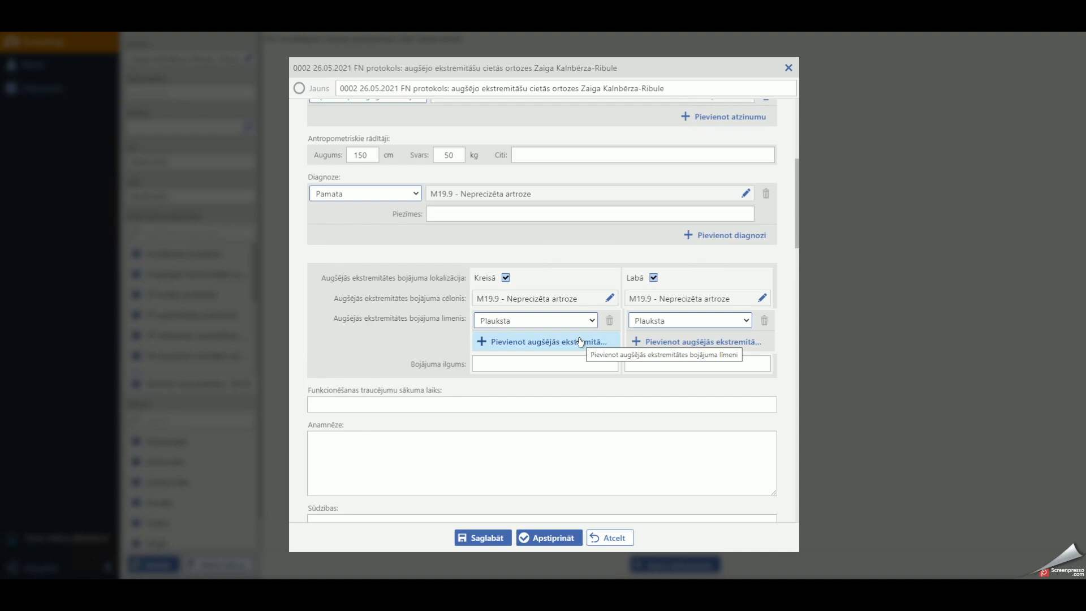
Step: Set the damage duration date (Bojājuma ilgums) to 24.02.1955 for both the left and right side
left_click(549, 365)
left_click(481, 380)
left_click(481, 380)
left_click(481, 380)
left_click(564, 380)
scroll(563, 447, "up", 5)
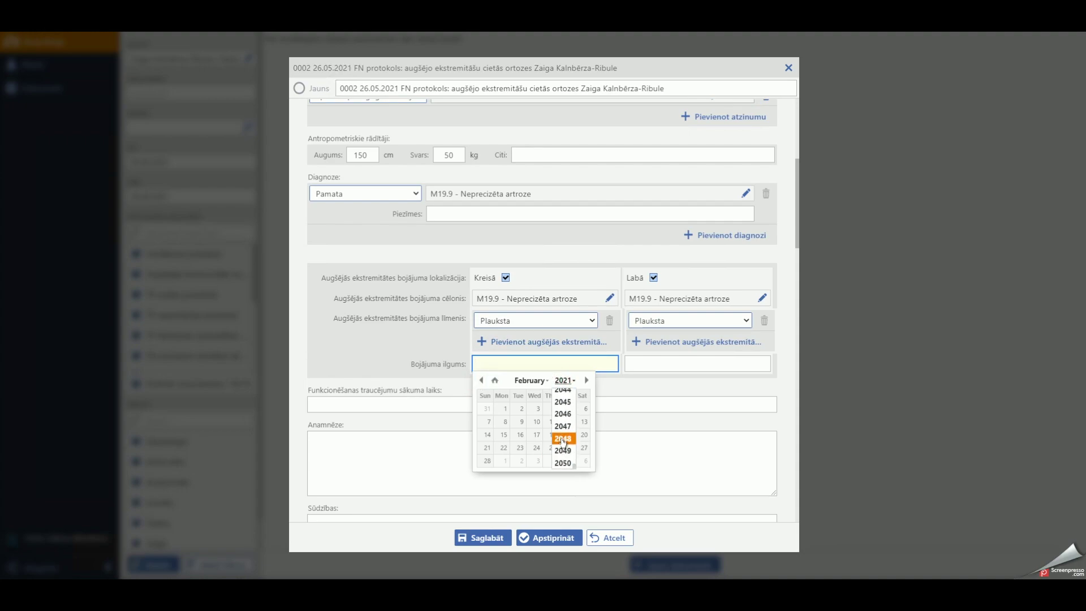
left_click(564, 461)
type("24.02.1955")
key("ctrl+a")
left_click(649, 364)
type("24.02.1955")
Step: Enter 12.12.2020 as the functional impairment start and "Anamnēzē sāpes plaukstu locītvās." as the anamnesis
left_click(552, 405)
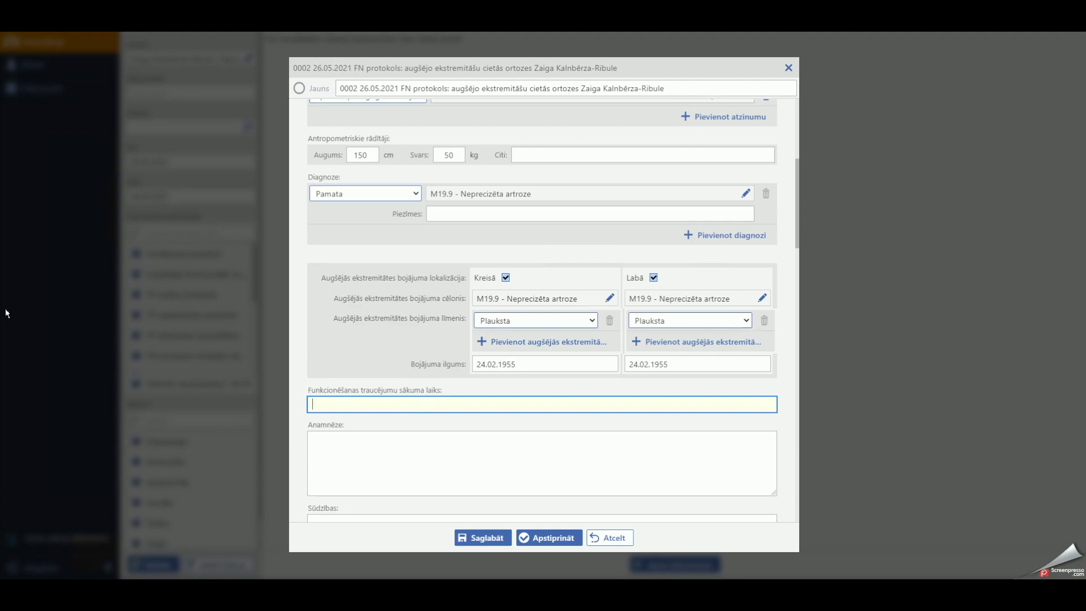
type("12.12.2020")
left_click(380, 478)
type("Anam")
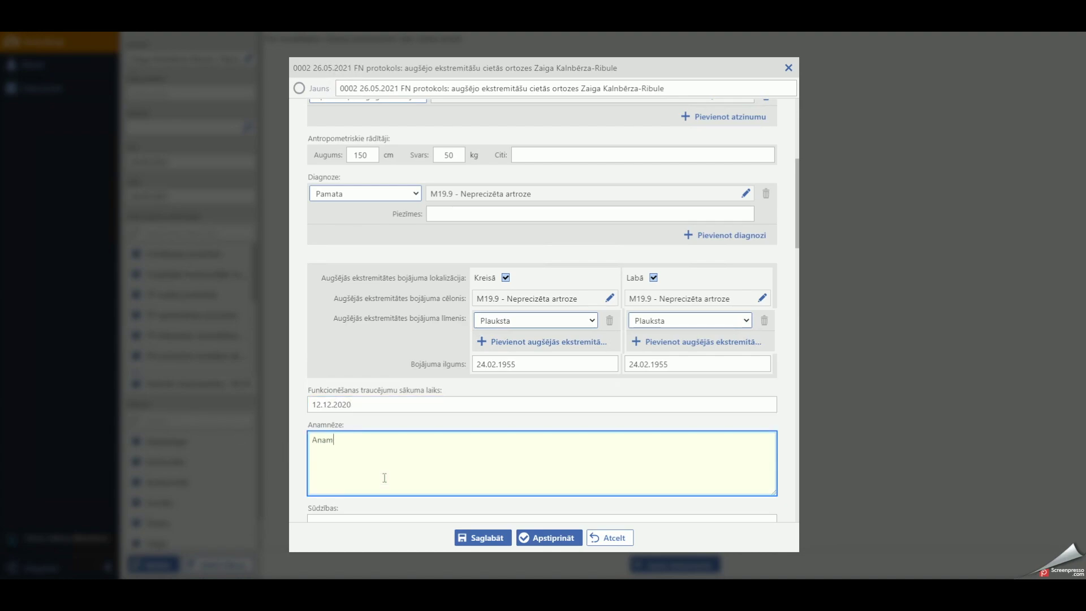
type("nēzē sāpes plauksty")
key("BackSpace")
key("BackSpace")
type("u locītvās.")
Step: Enter the complaints "Sūdzības par sāpēm, nekustīgumu." and mark current use as Nē for the upper limb rigid orthosis experience
scroll(384, 478, "down", 5)
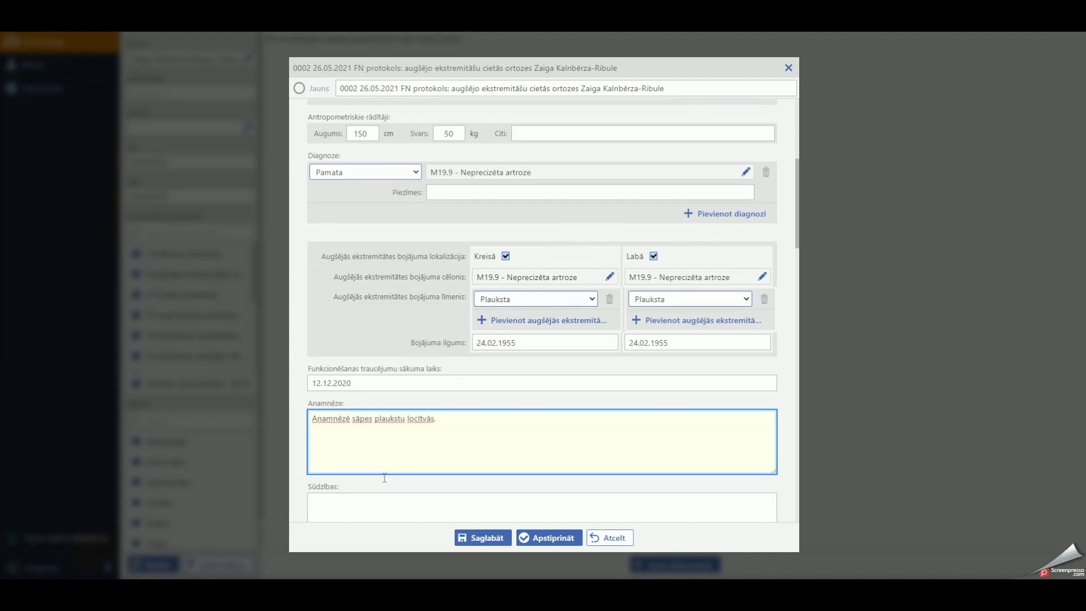
scroll(384, 480, "down", 1)
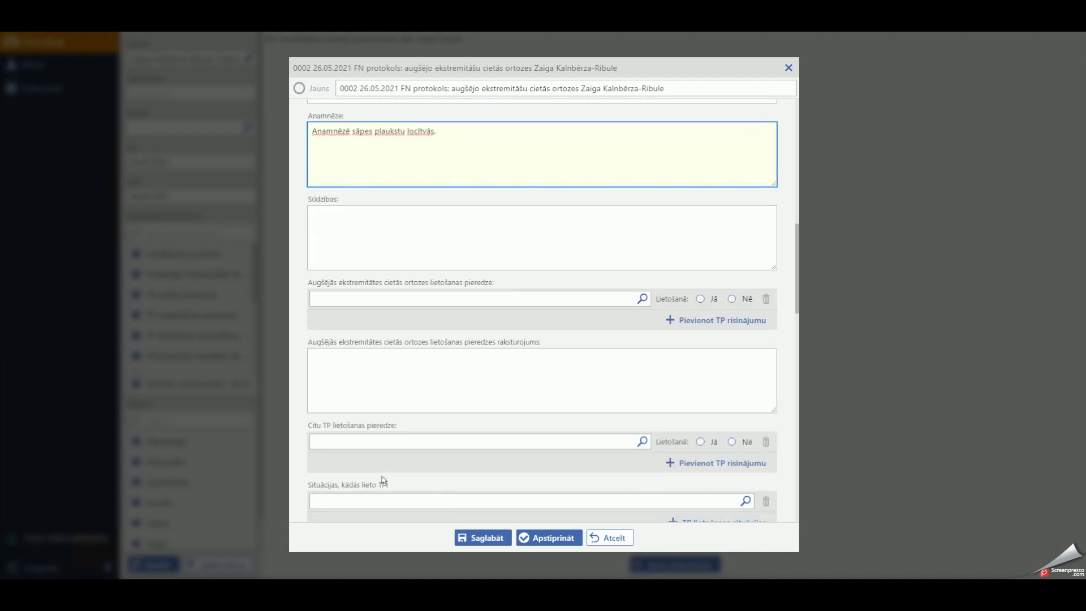
scroll(384, 480, "down", 1)
scroll(384, 481, "up", 1)
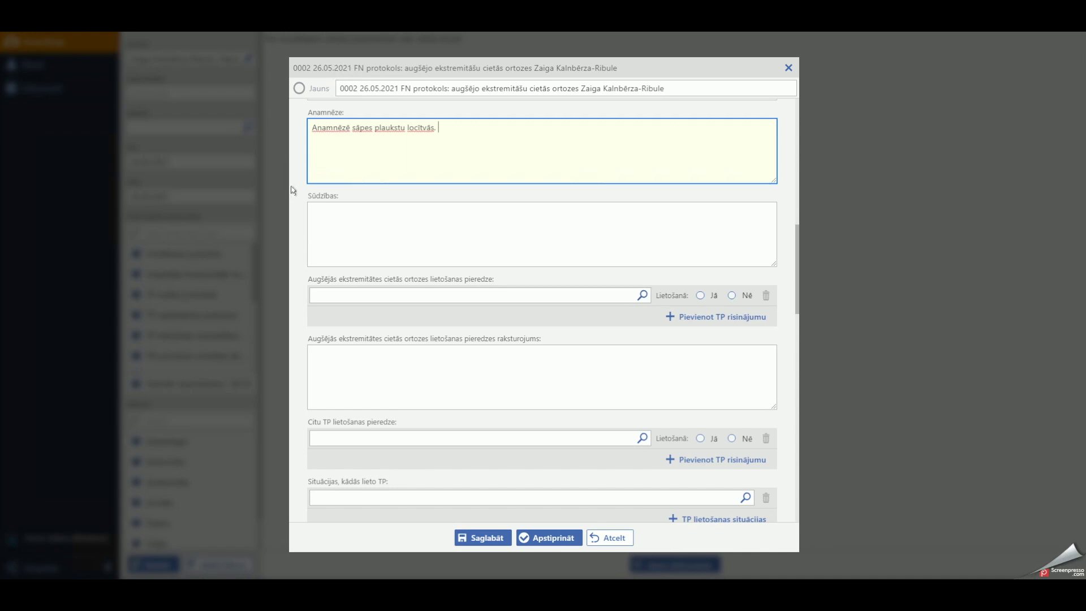
left_click(343, 217)
type("Sūdzības par sāpēm.")
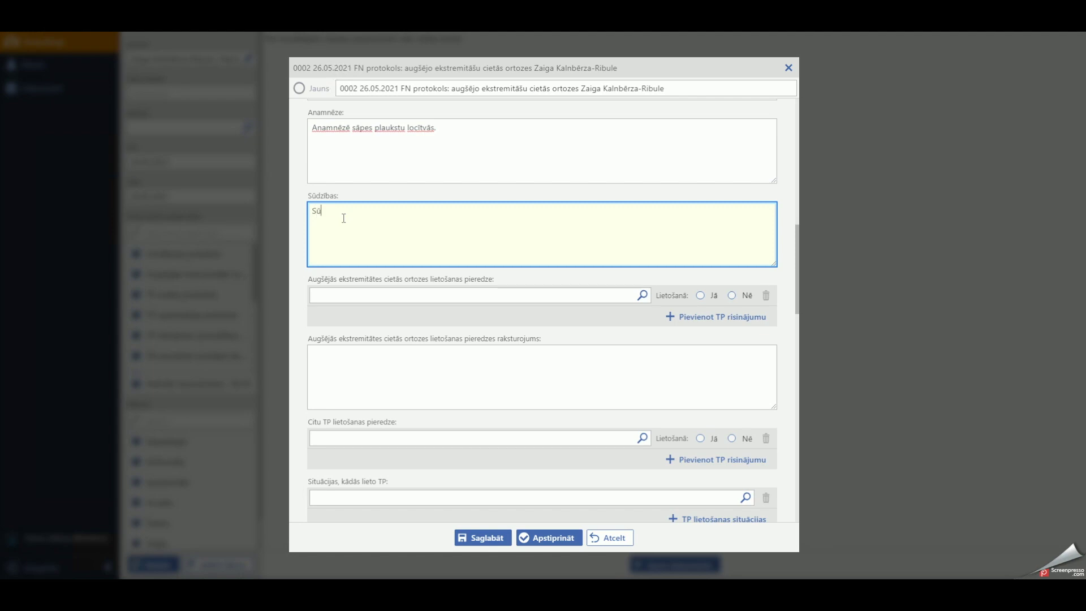
key("BackSpace")
type(", nekustīgumu.")
left_click(732, 295)
scroll(703, 281, "down", 1)
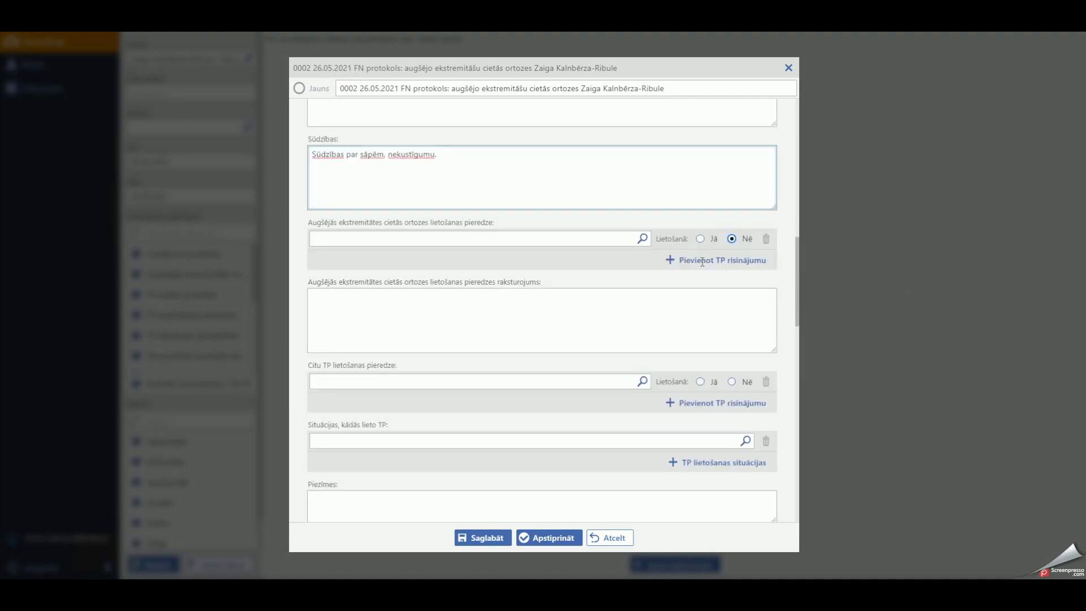
Step: Enter "Informācija." in the notes below the TP usage situations and "Fizioterapija" as the received/current therapy
scroll(702, 261, "down", 2)
left_click(727, 215)
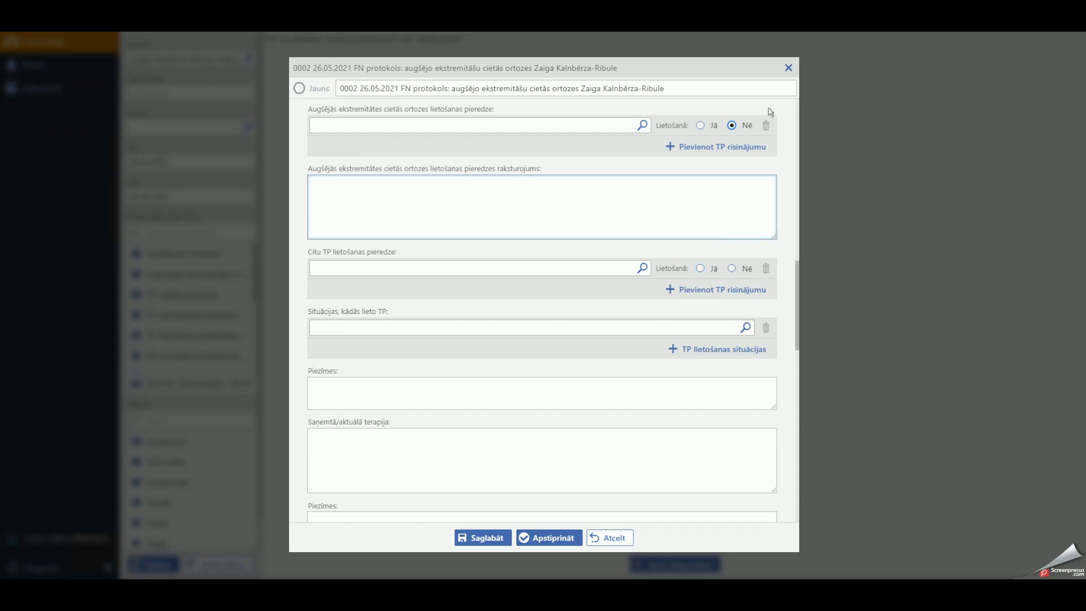
scroll(660, 240, "down", 1)
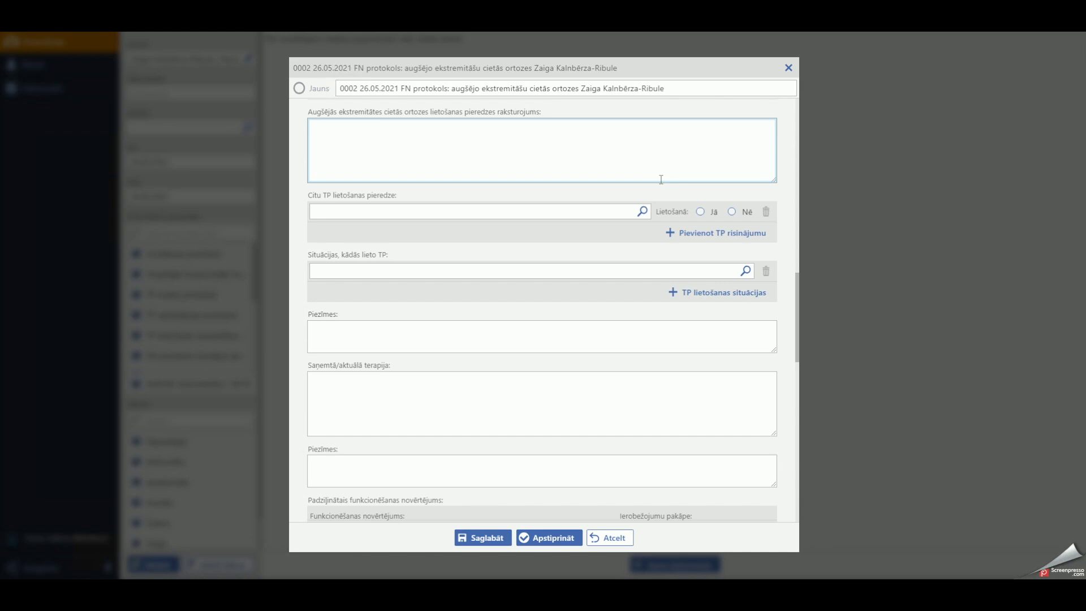
scroll(660, 179, "down", 2)
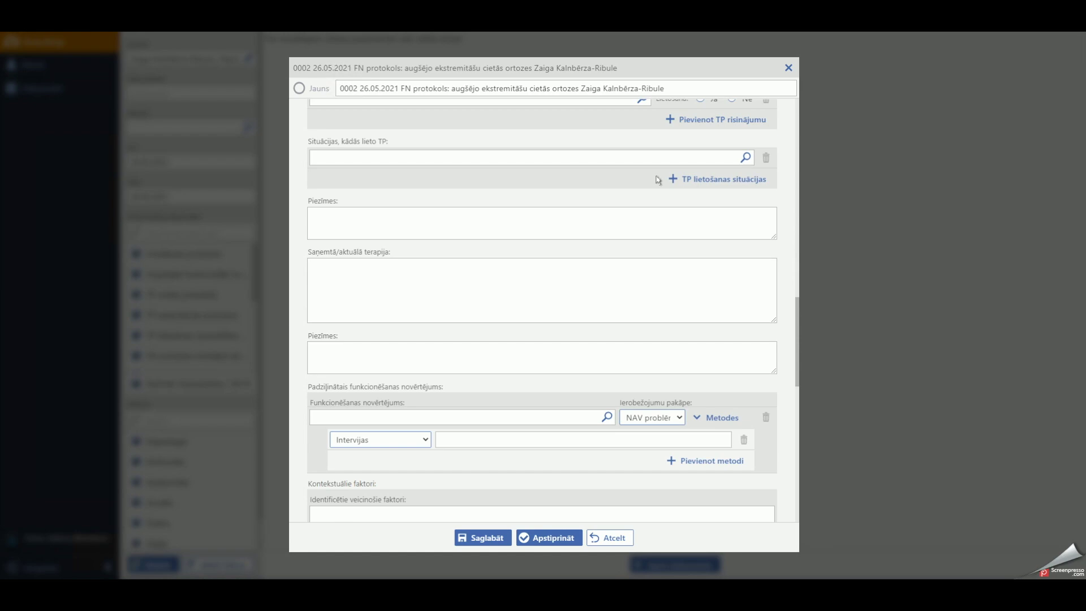
left_click(575, 214)
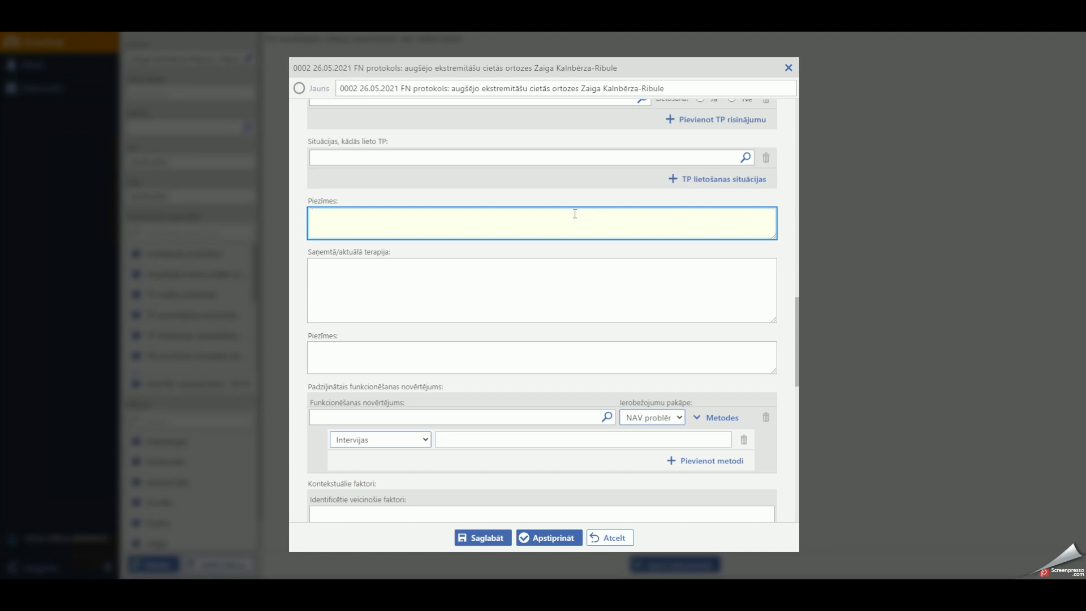
type("Informācija.")
scroll(596, 160, "down", 2)
left_click(597, 160)
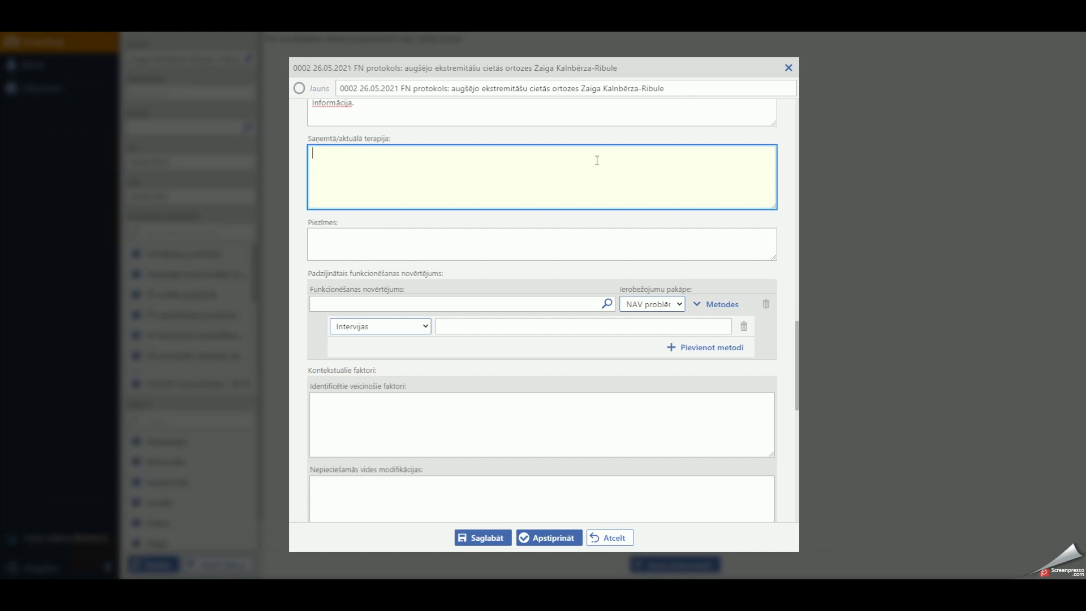
type("Fizioterapija")
Step: Select s7302 - Plaukstas struktūra as the in-depth functioning assessment, under the upper limb structures (s730)
scroll(591, 234, "down", 1)
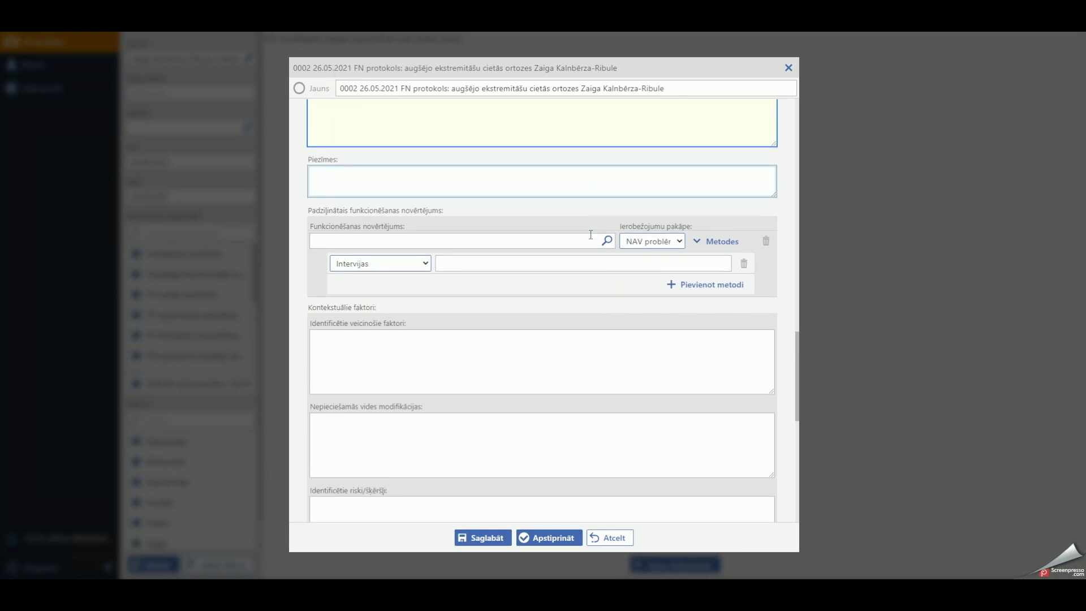
scroll(590, 234, "down", 2)
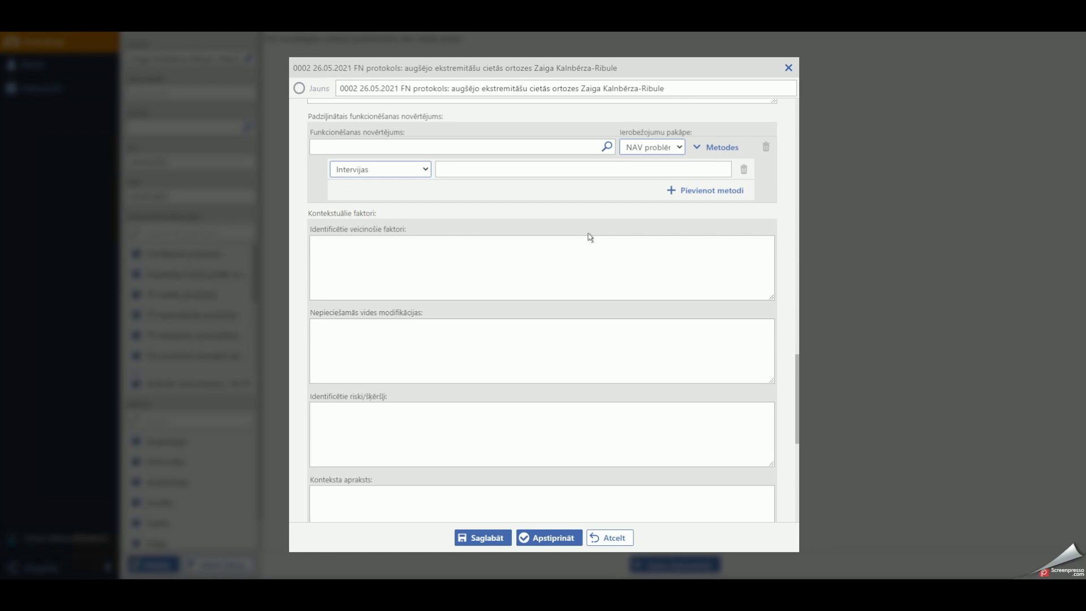
left_click(607, 147)
left_click(418, 159)
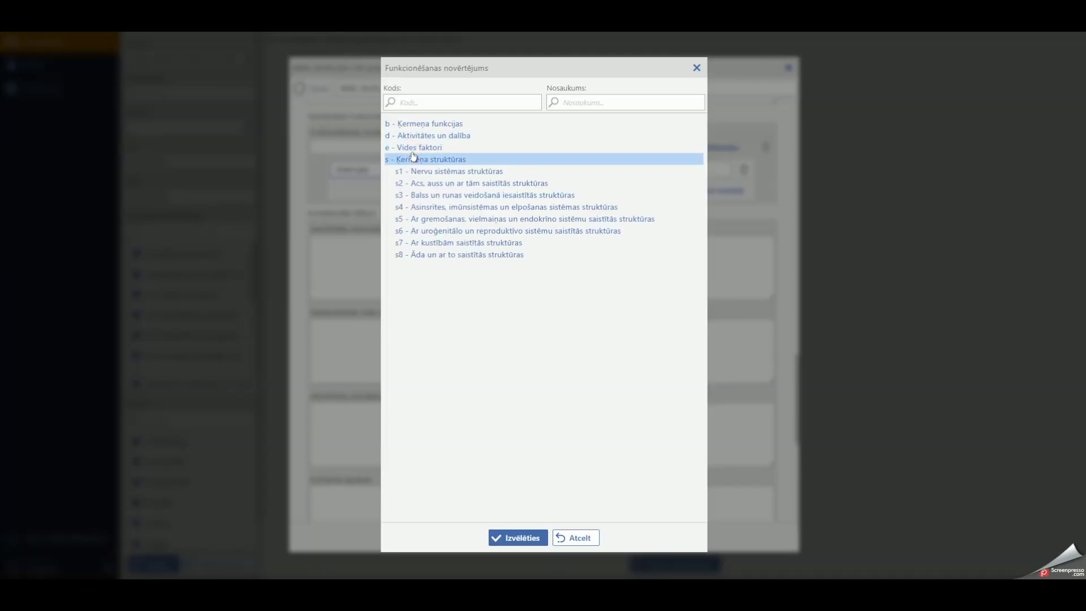
left_click(499, 242)
left_click(498, 254)
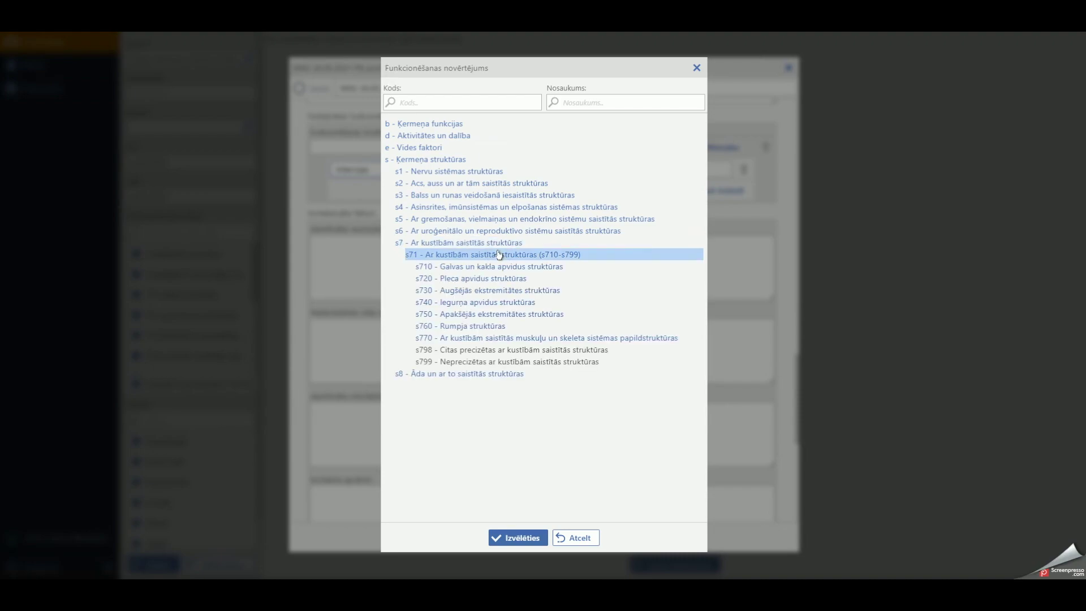
left_click(490, 291)
scroll(515, 334, "down", 1)
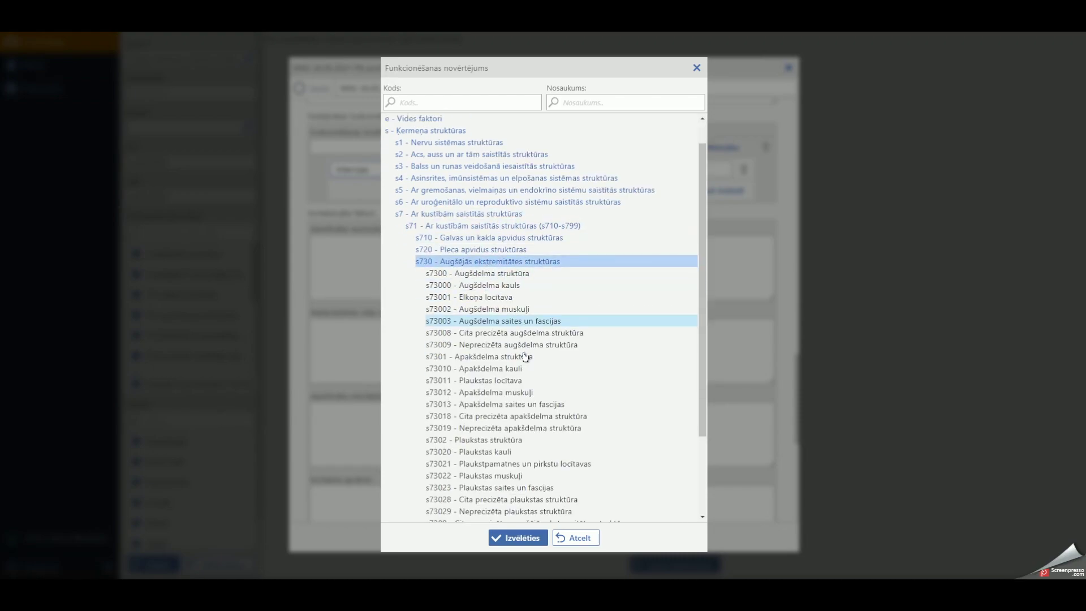
scroll(500, 486, "down", 1)
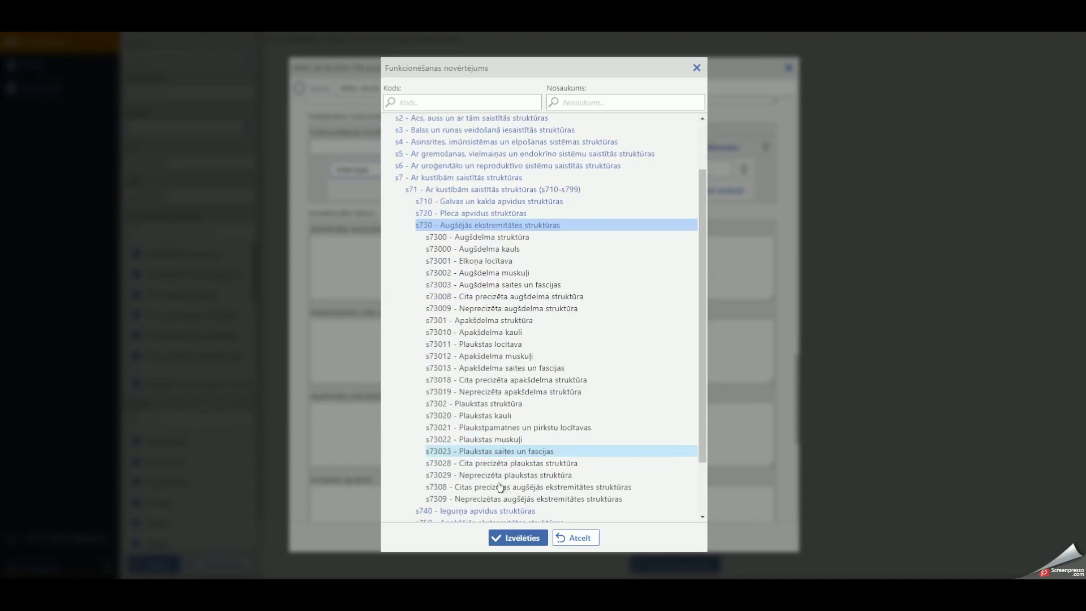
left_click(486, 401)
left_click(521, 534)
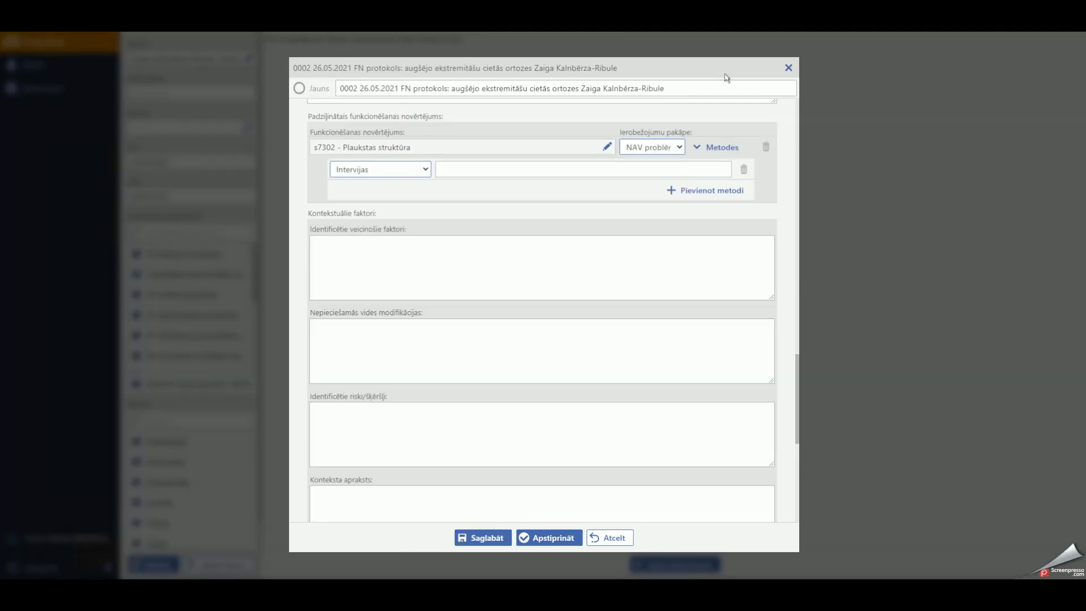
Step: Set the hand structure's limitation level to VIEGLA and describe its interview method as "Intervija 1. vizītes laikā."
left_click(652, 147)
left_click(655, 172)
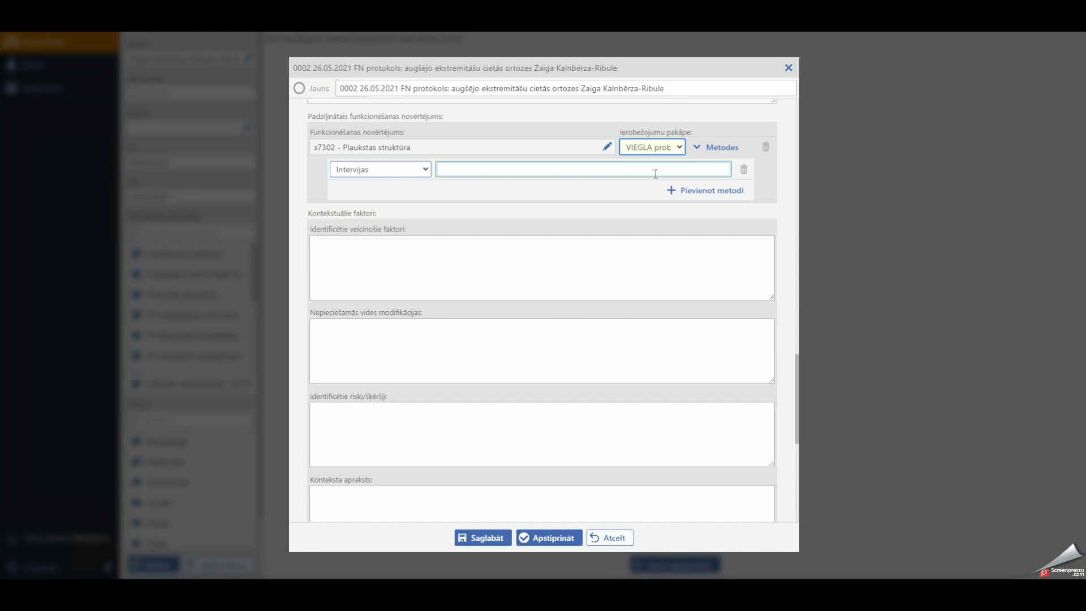
left_click(443, 194)
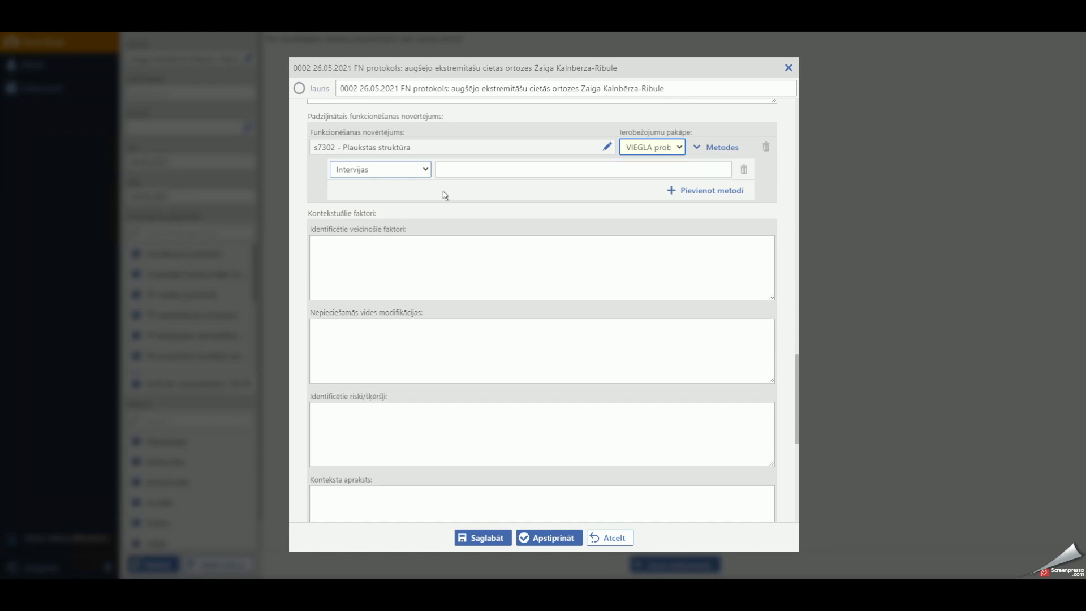
left_click(504, 169)
type("Intervija 1.")
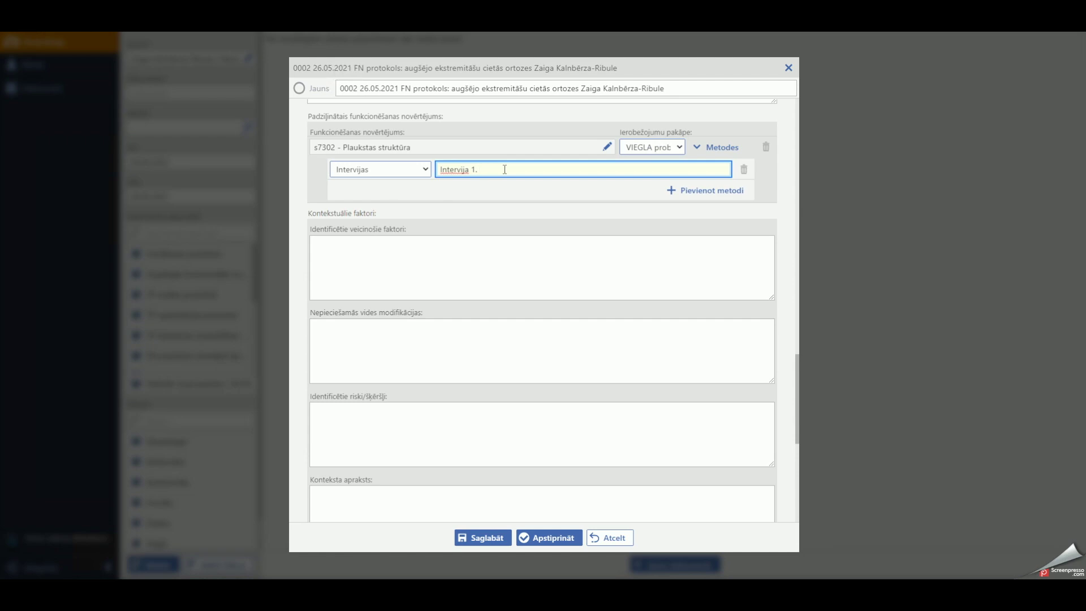
type(" vizītes laikā.")
Step: Enter "Faktori a, b, c." as the identified facilitating factors and "Modif. nav nepieciešamas." as the necessary environmental modifications
scroll(738, 208, "down", 3)
scroll(738, 210, "up", 1)
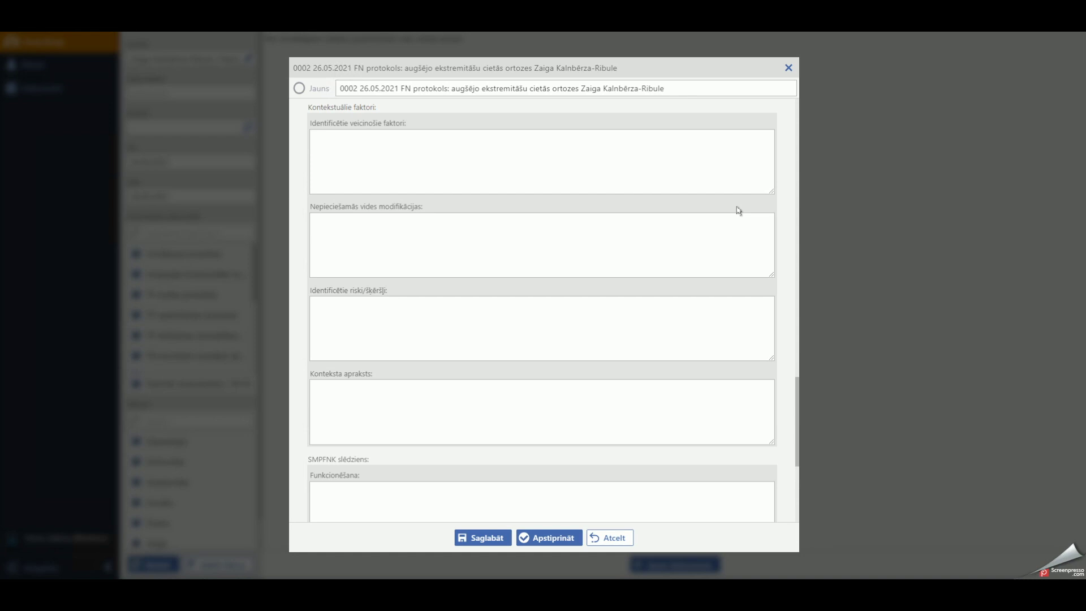
left_click(555, 167)
type("Faktori a, b, c.")
left_click(494, 253)
type("Modif. nav nepieciešamas.")
Step: Enter "Smalkās motorikas uzdevumi" as the identified risks/obstacles in the contextual factors
left_click(479, 330)
type("Smalkās motorikas uzdevumi.")
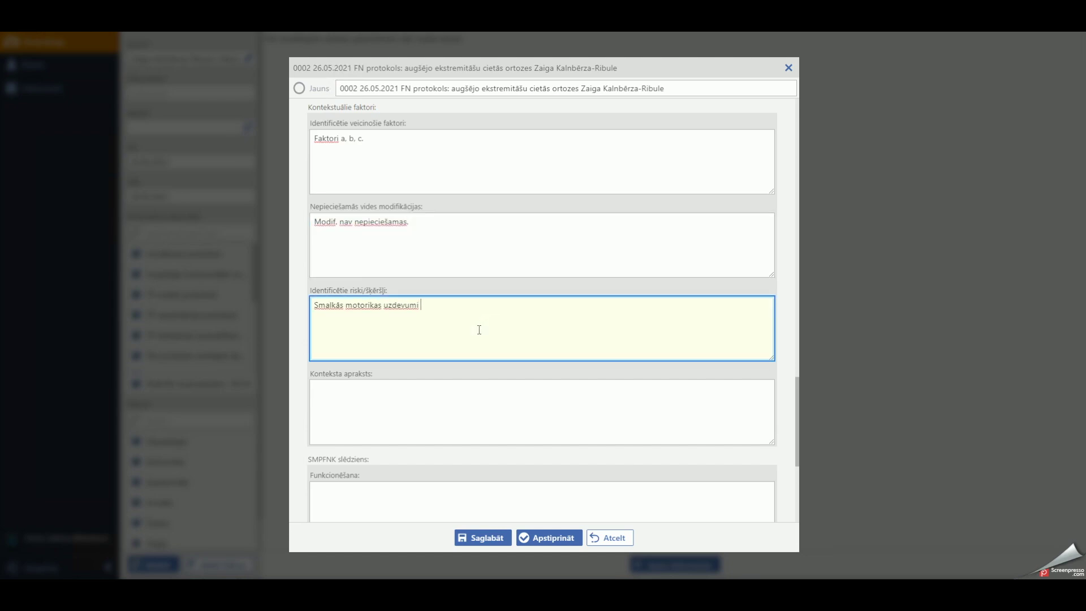
left_click(446, 410)
Step: Enter "Funkc. ierobežota, nepieciešamas cietās ortozes." as the functioning text in the SMPFNK conclusion
scroll(448, 350, "down", 1)
scroll(448, 331, "down", 3)
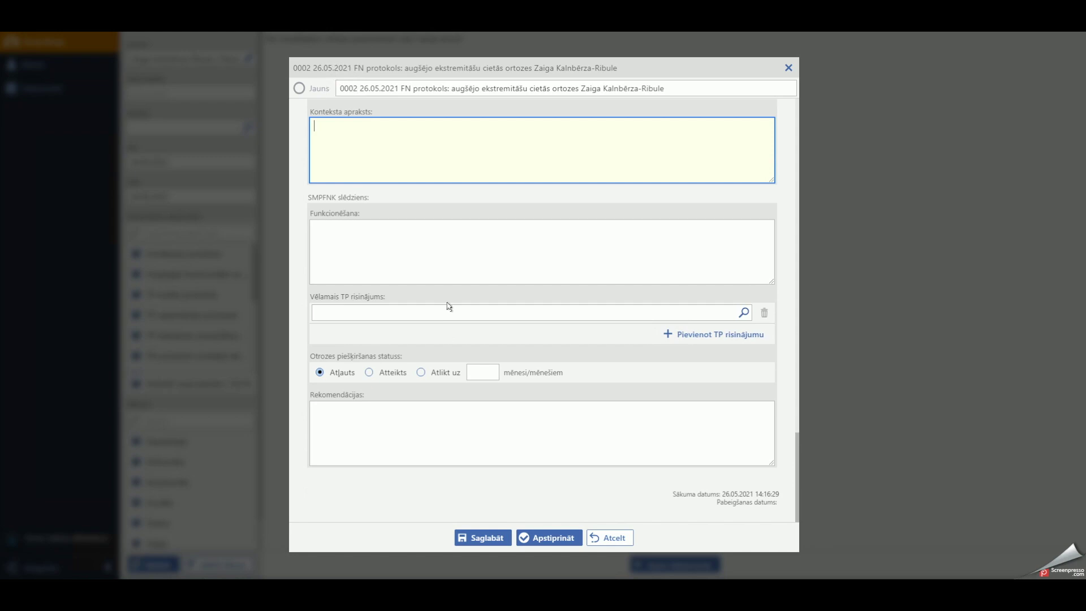
left_click(463, 260)
type("Func")
key("BackSpace")
type("k")
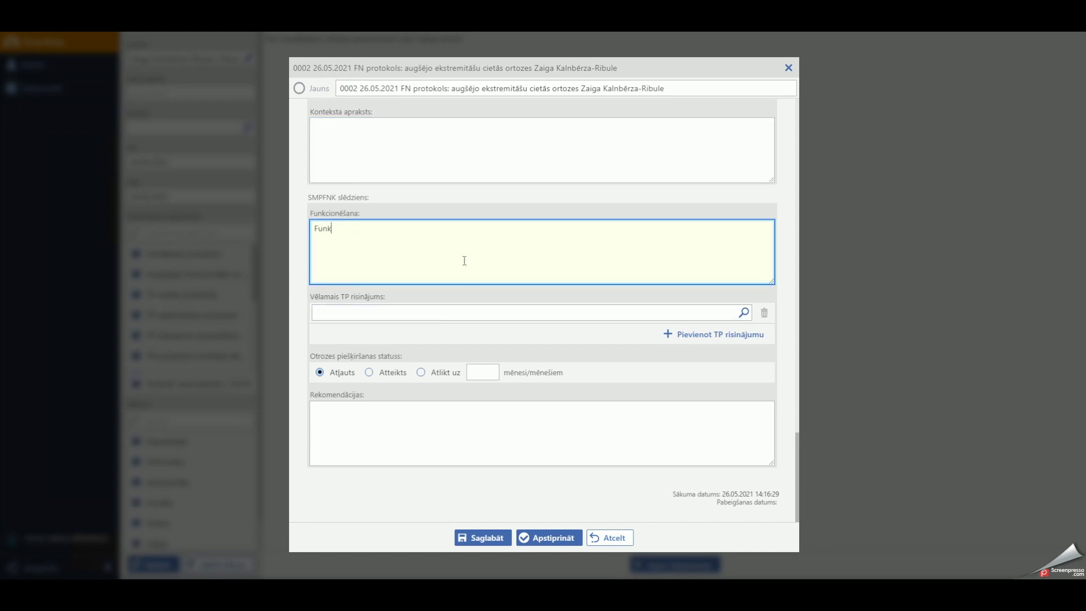
type("c. ierobežota, nepieiciešamas ")
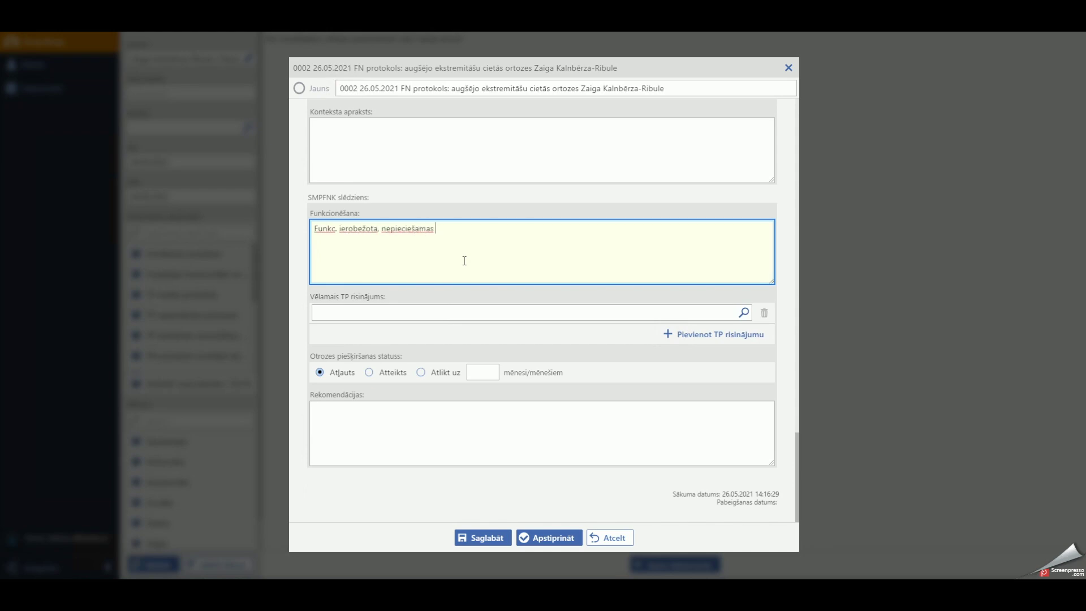
type("cietās rtozes.")
left_click(460, 229)
type("o")
left_click(452, 294)
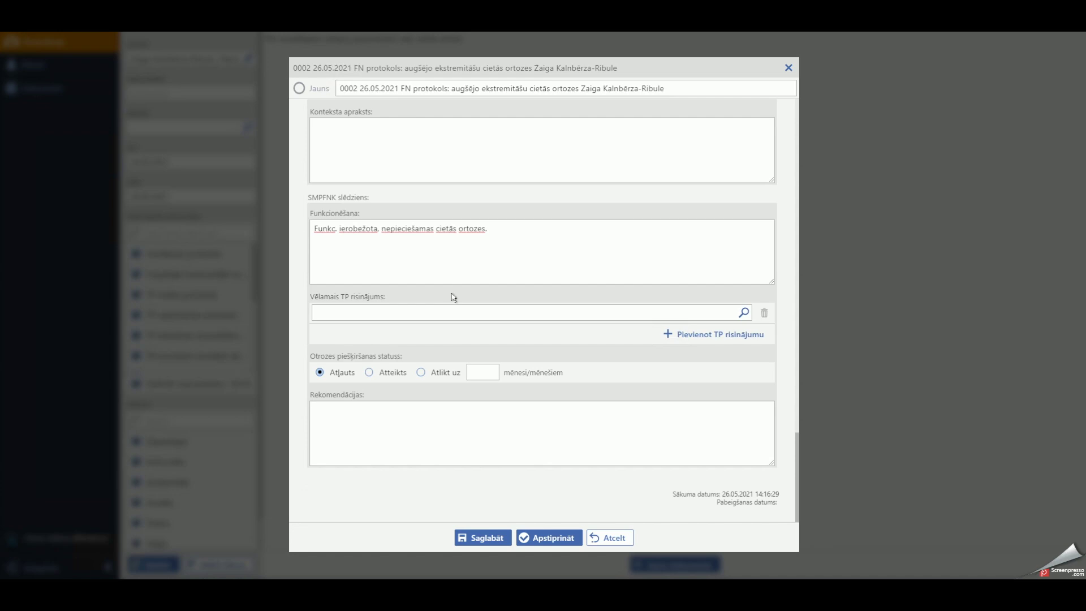
Step: Search the TP solutions for "ortoze" and choose Plaukstas locītavas-plaukstas ortozes, plastikāts as the desired solution
left_click(744, 312)
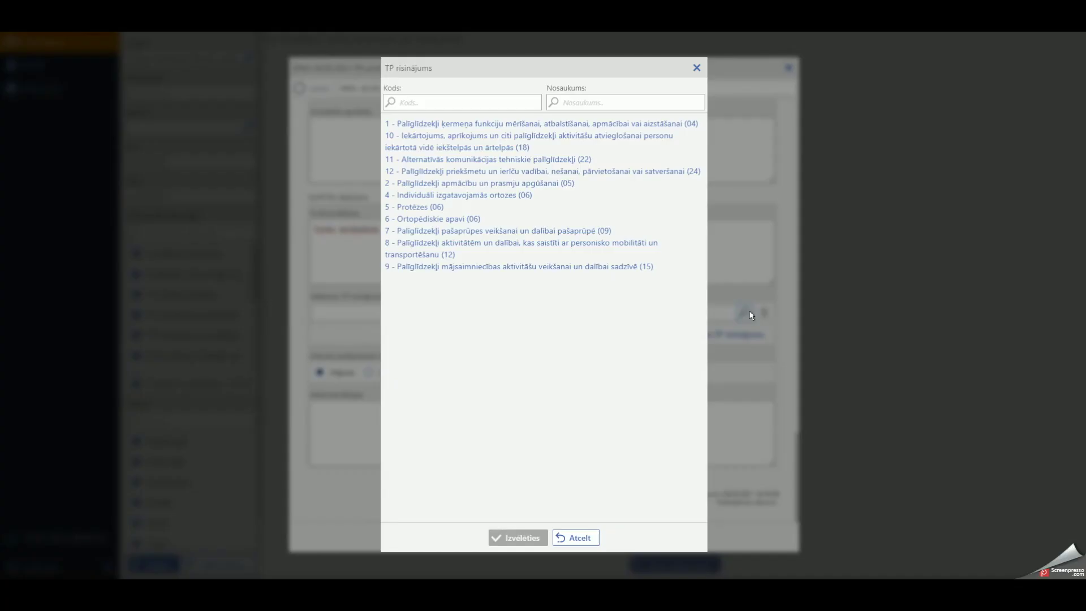
left_click(601, 95)
type("ortoze")
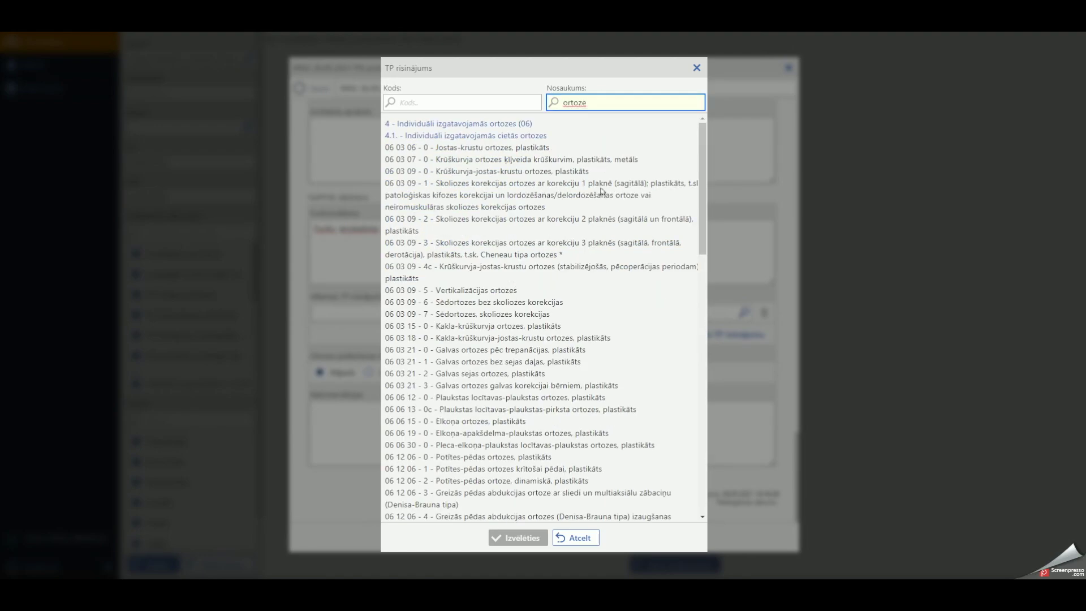
left_click(503, 397)
left_click(517, 538)
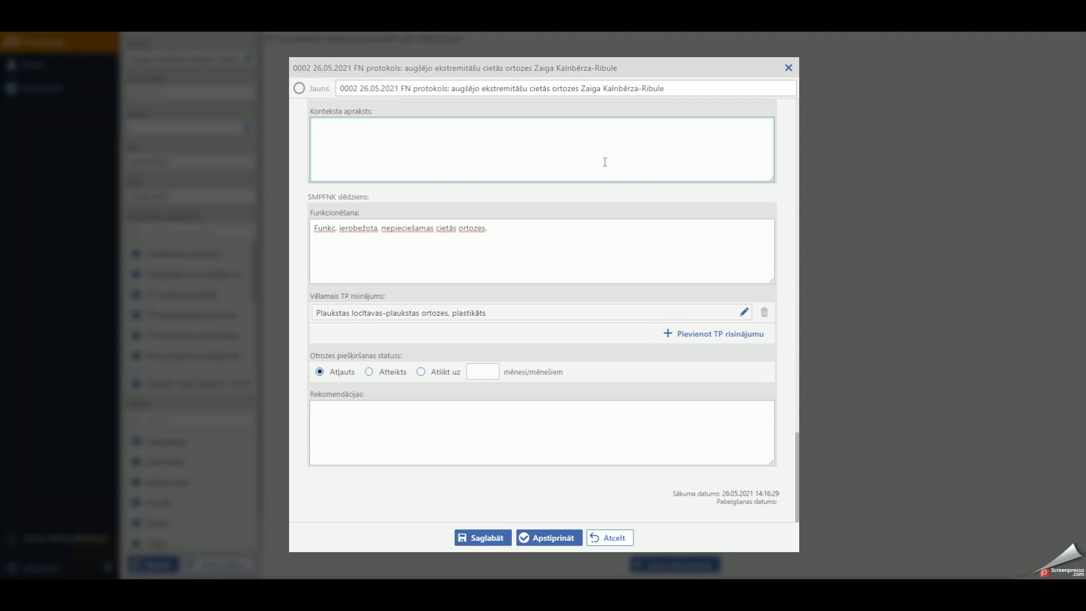
Step: Mark the orthosis allocation status as Atļauts, enter "Rekomendācijas." as the recommendations and approve the protocol
left_click(340, 374)
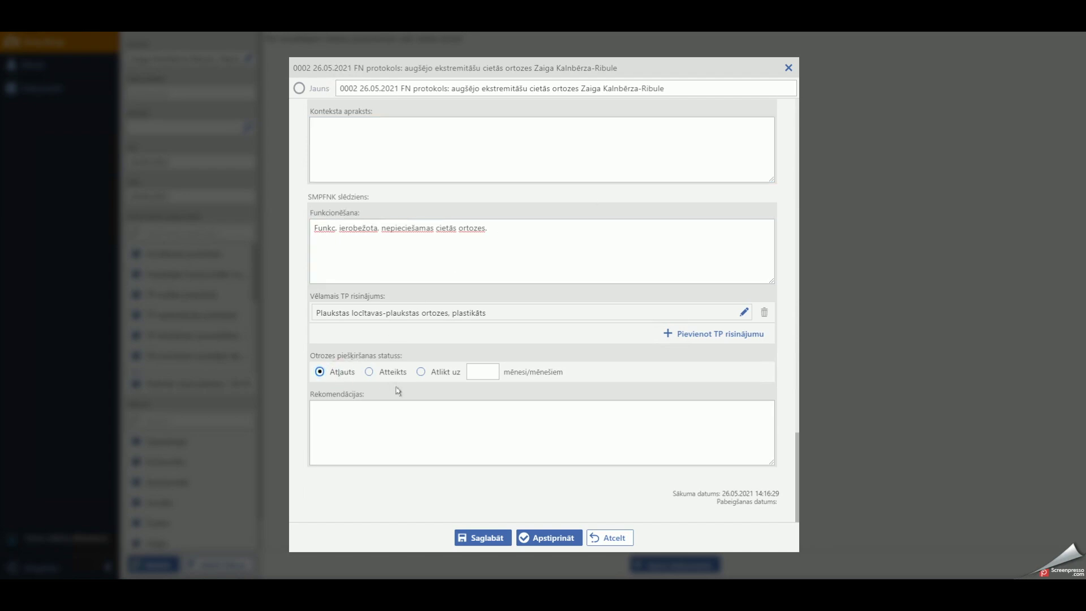
left_click(397, 416)
type("Rekomendācijas.")
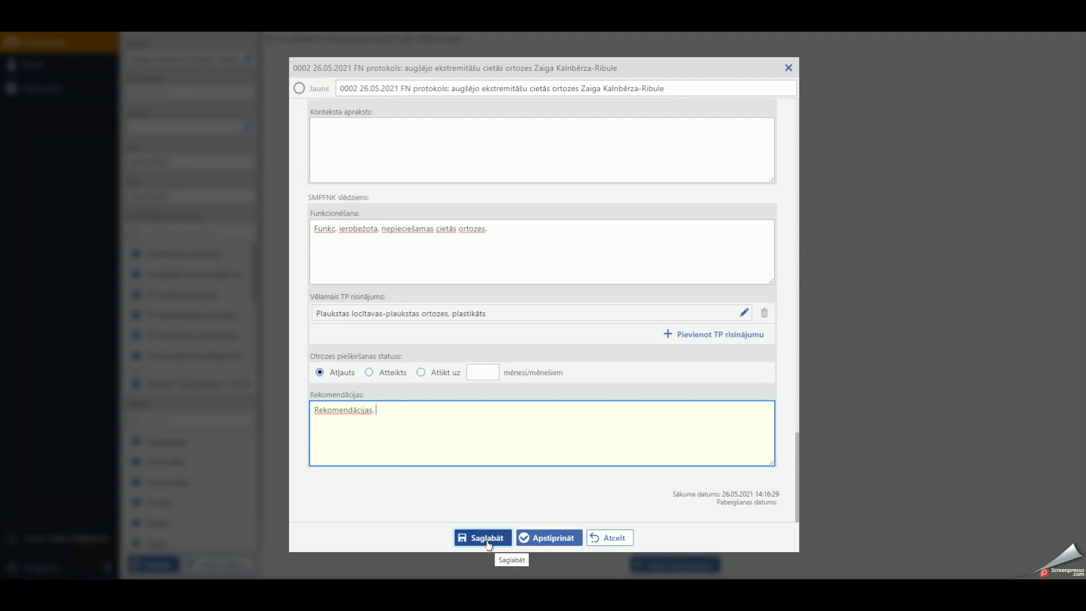
left_click(545, 538)
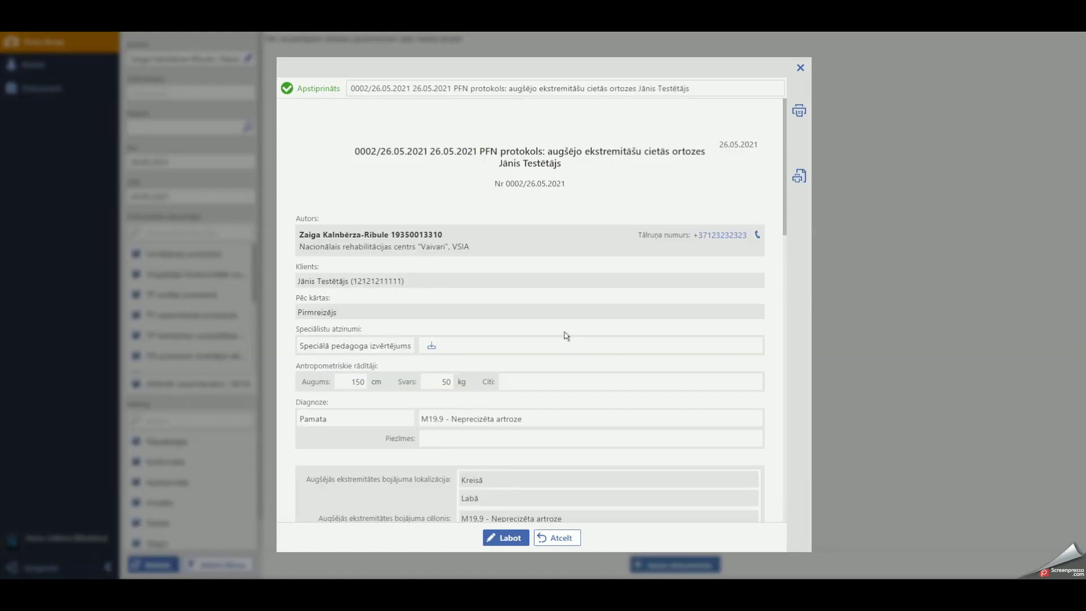